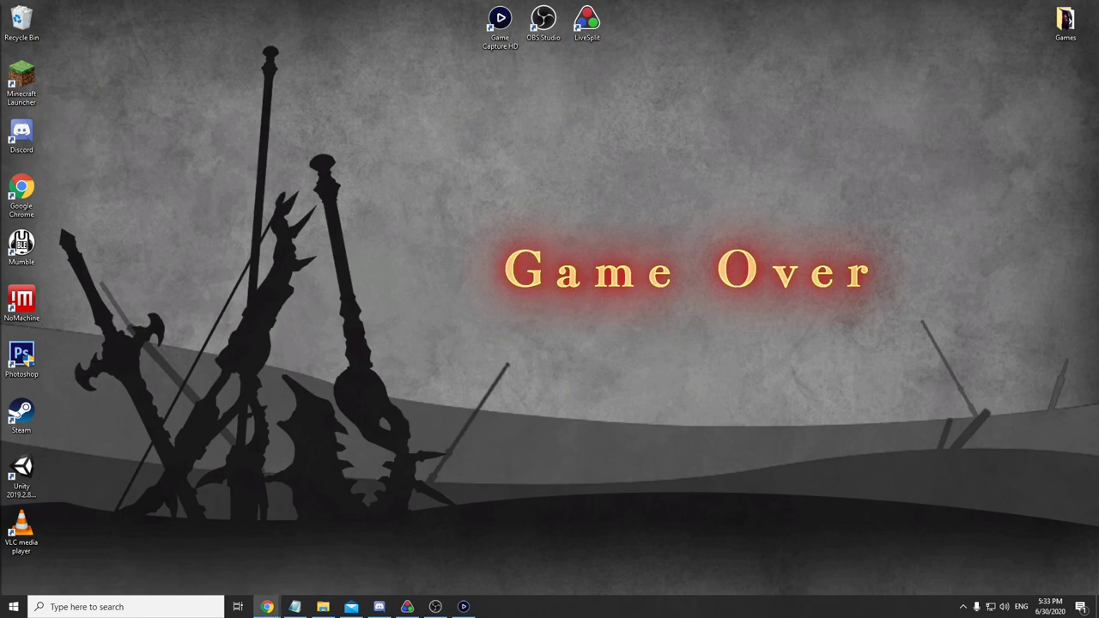
- Bring up the NASA 2020 Runner Guide in Chrome to examine its microphone placement pictures, and move its window off the desktop
{"action": "left_click", "coordinate": [267, 607]}
{"action": "left_click_drag", "start_coordinate": [1031, 6], "coordinate": [423, 54]}
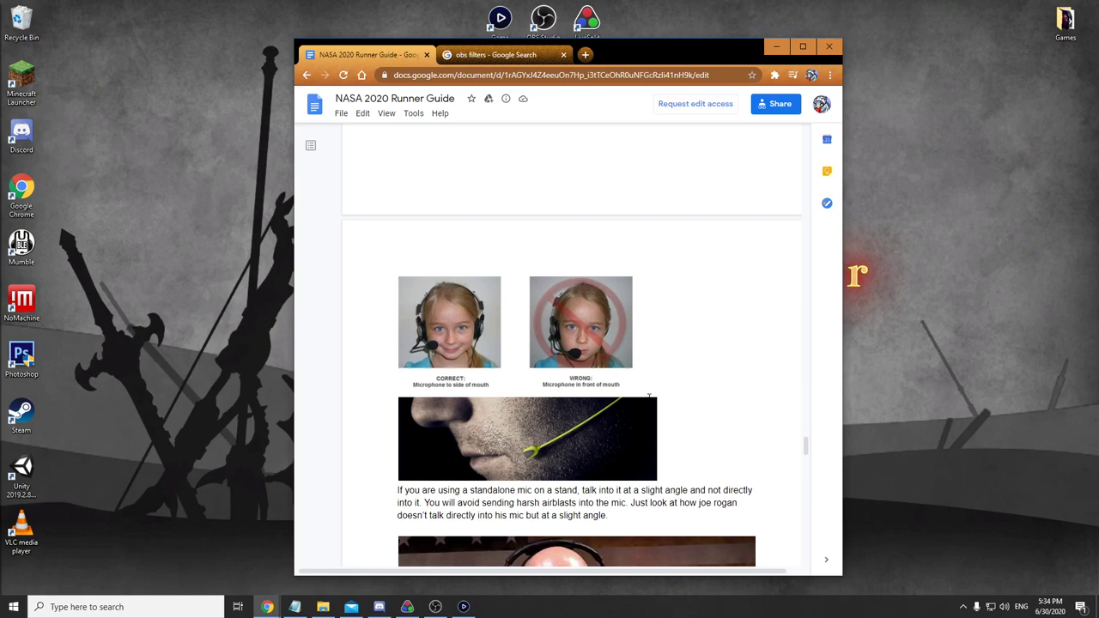
{"action": "left_click_drag", "start_coordinate": [644, 57], "coordinate": [1098, 54]}
{"action": "left_click", "coordinate": [599, 319]}
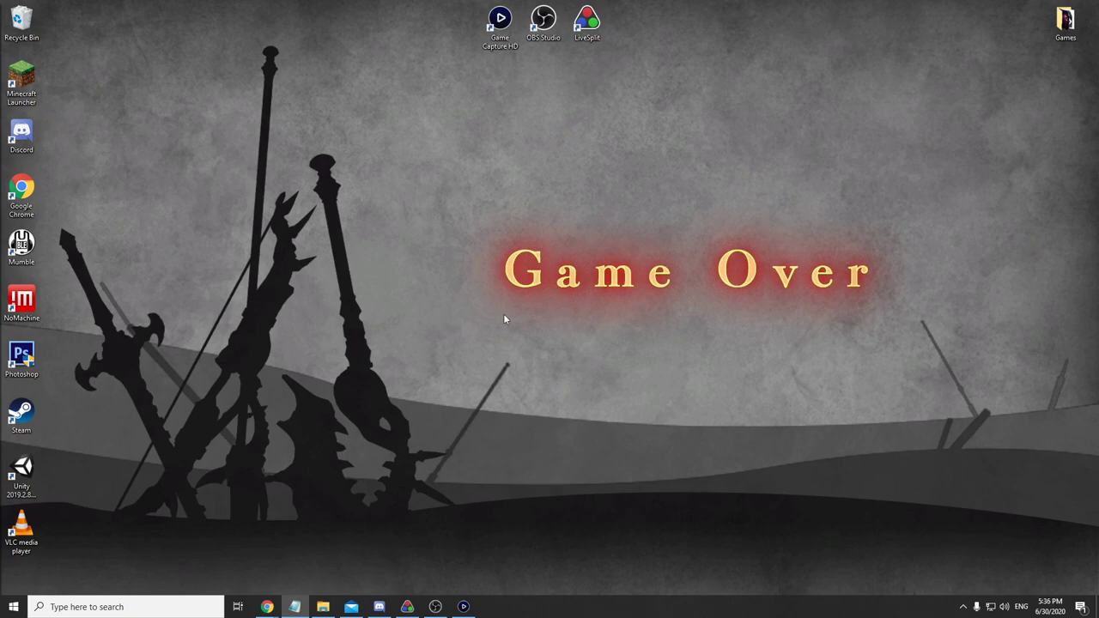
- Open the Windows Sound settings and review which output and input devices are enabled or disabled under Manage sound devices
{"action": "right_click", "coordinate": [1004, 606]}
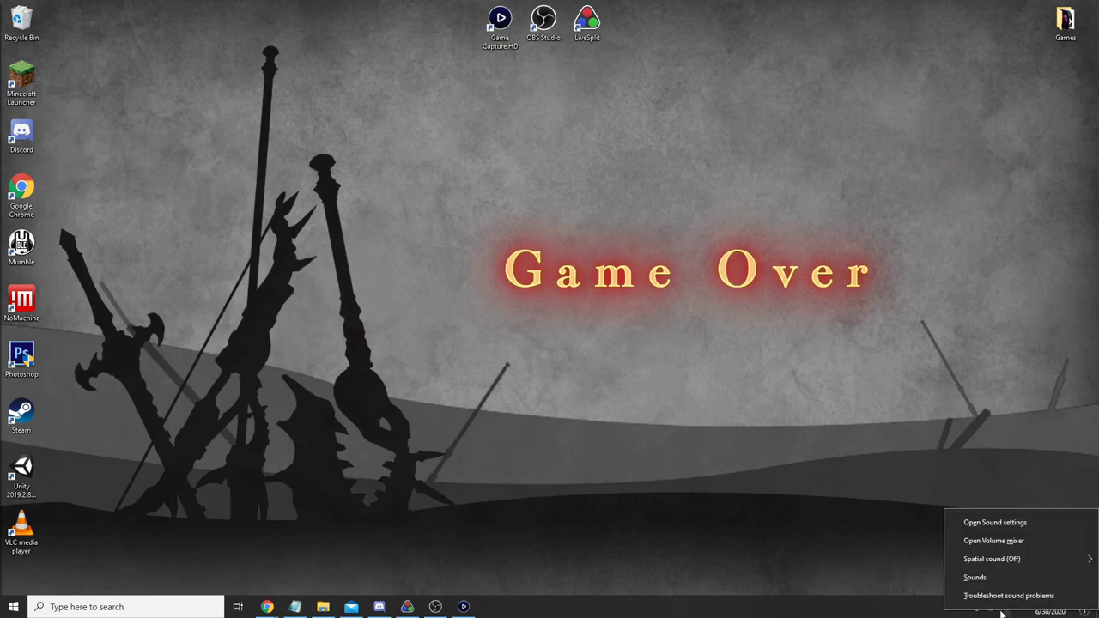
{"action": "left_click", "coordinate": [1018, 524]}
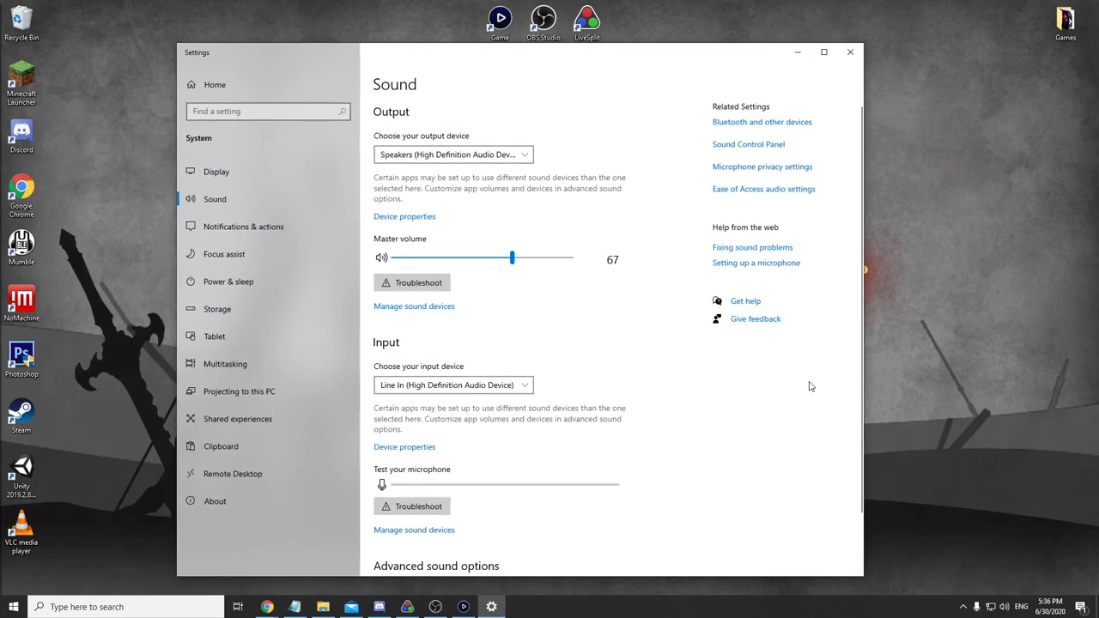
{"action": "left_click", "coordinate": [416, 306]}
{"action": "scroll", "coordinate": [349, 188], "scroll_direction": "down", "scroll_amount": 1}
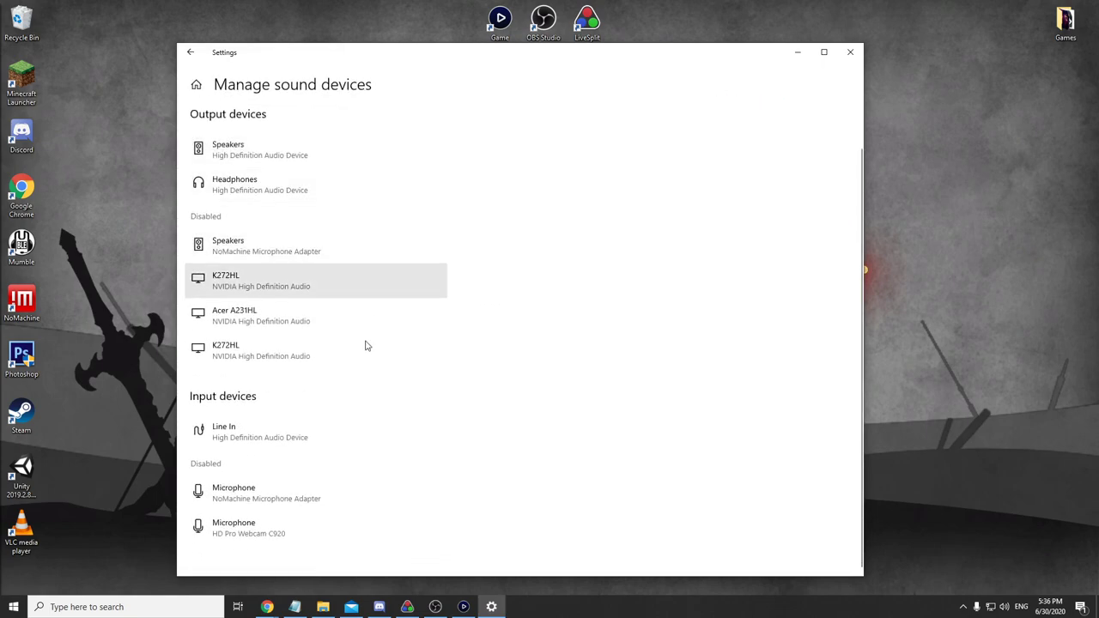
{"action": "scroll", "coordinate": [604, 317], "scroll_direction": "up", "scroll_amount": 1}
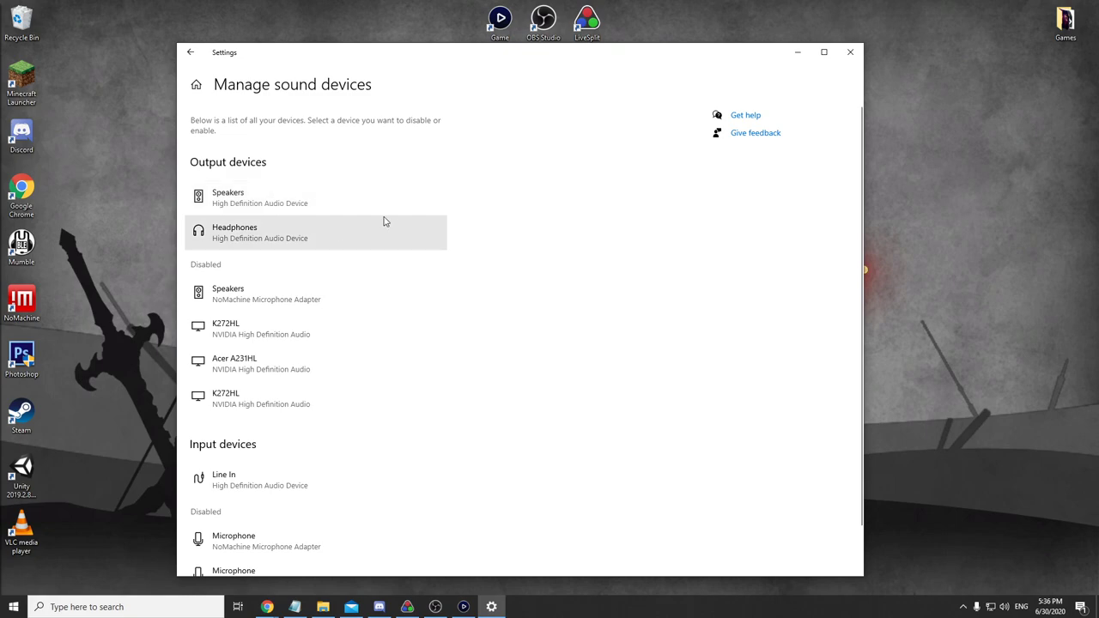
{"action": "scroll", "coordinate": [384, 222], "scroll_direction": "down", "scroll_amount": 1}
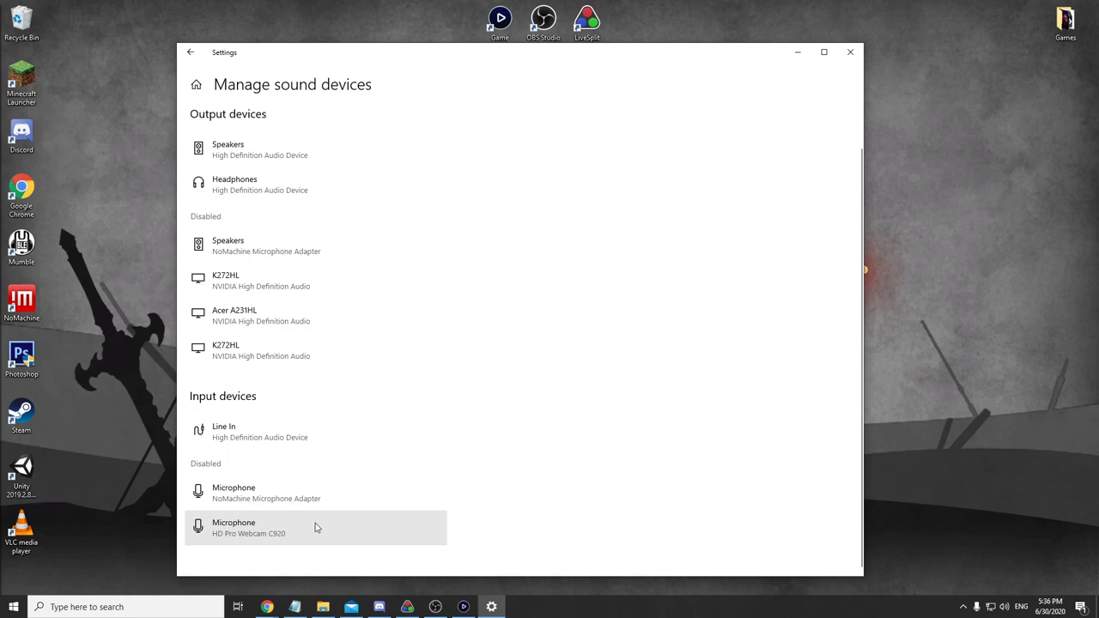
{"action": "scroll", "coordinate": [315, 527], "scroll_direction": "up", "scroll_amount": 1}
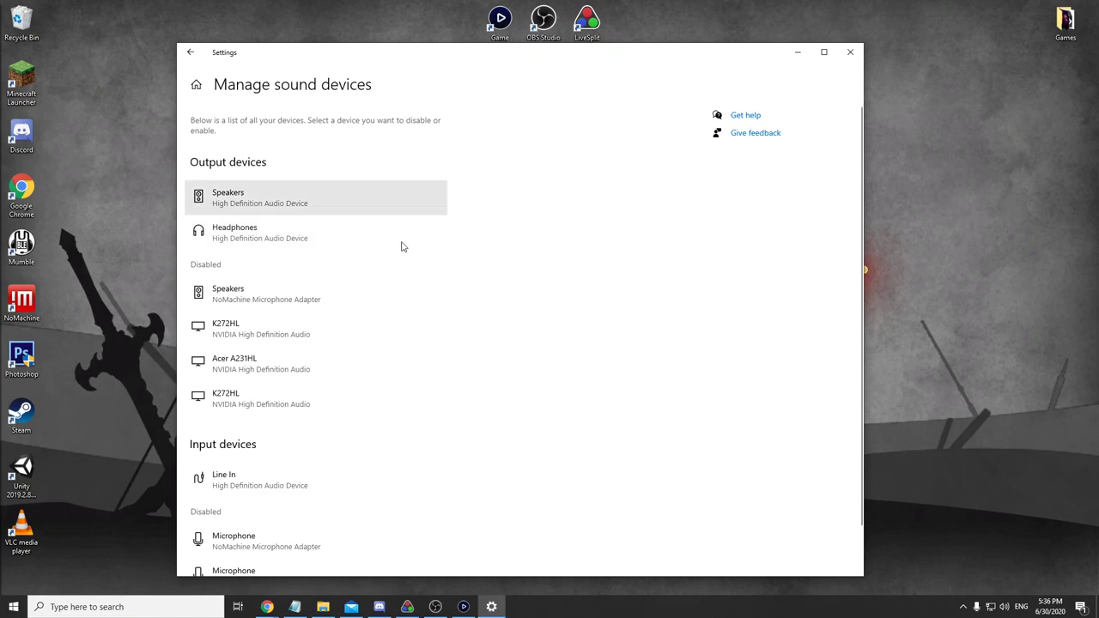
{"action": "left_click", "coordinate": [190, 53]}
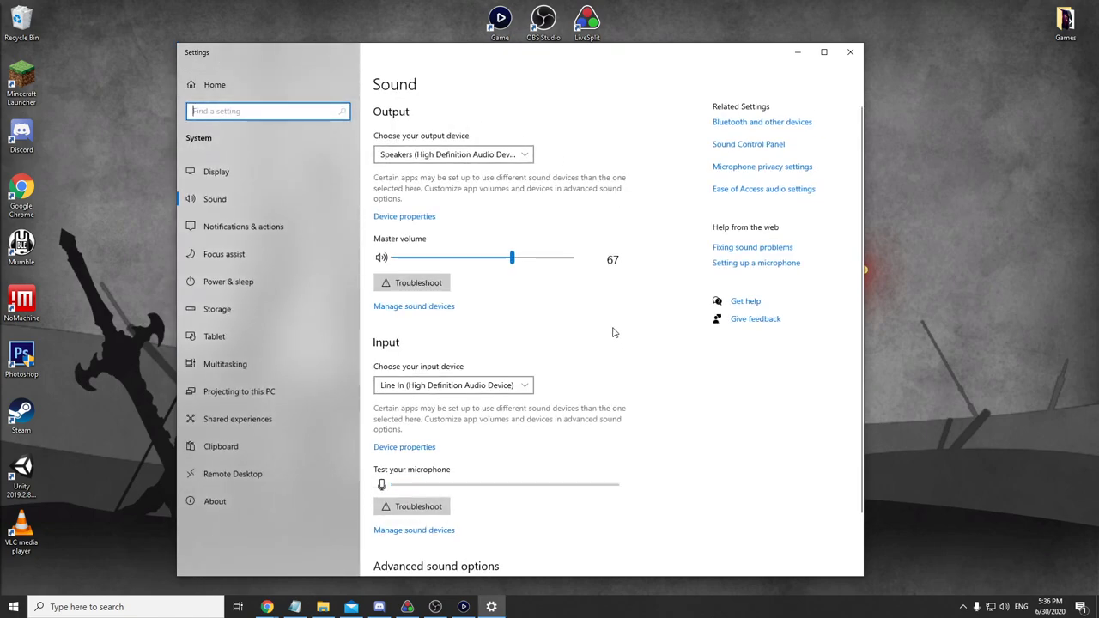
- Check the volume in the device properties of the Line In input, and close the Sound settings
{"action": "scroll", "coordinate": [614, 332], "scroll_direction": "down", "scroll_amount": 2}
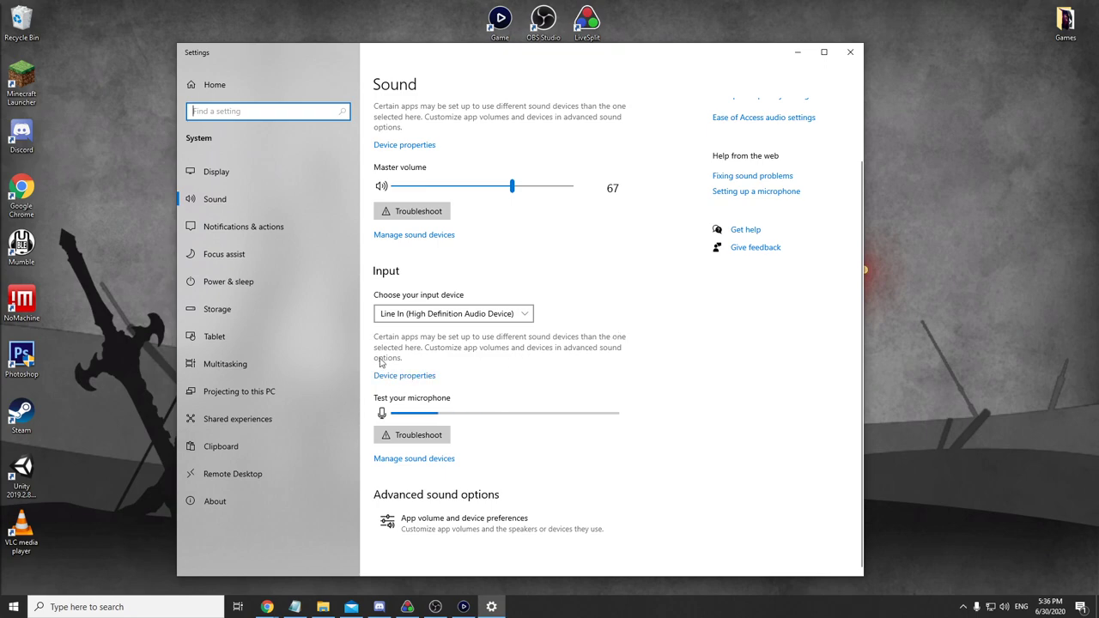
{"action": "left_click", "coordinate": [412, 377]}
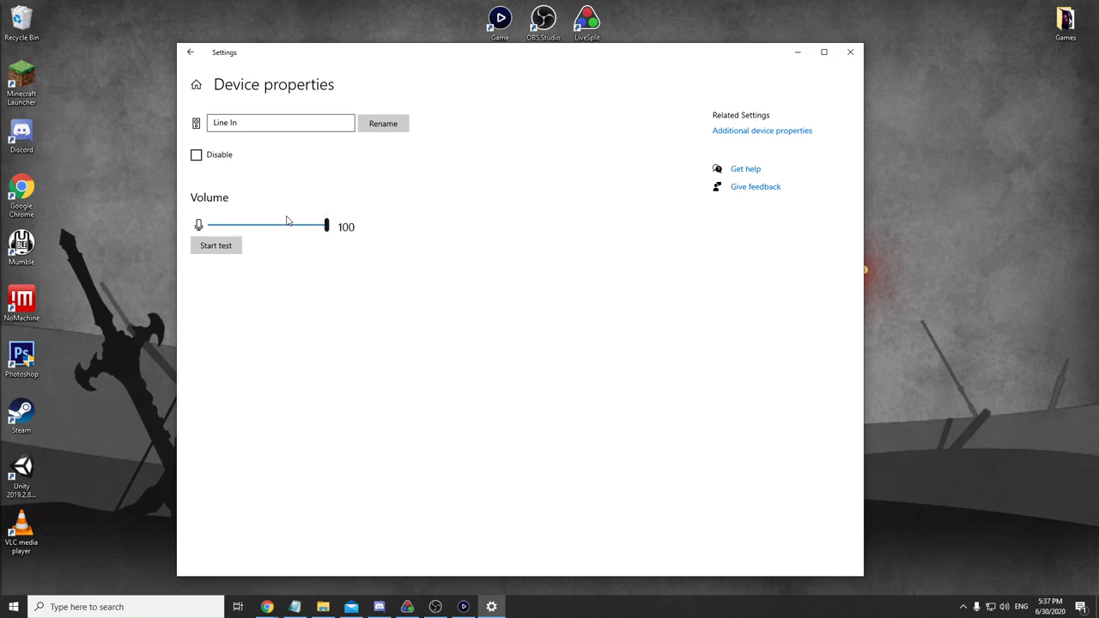
{"action": "left_click", "coordinate": [189, 58]}
{"action": "scroll", "coordinate": [635, 307], "scroll_direction": "down", "scroll_amount": 1}
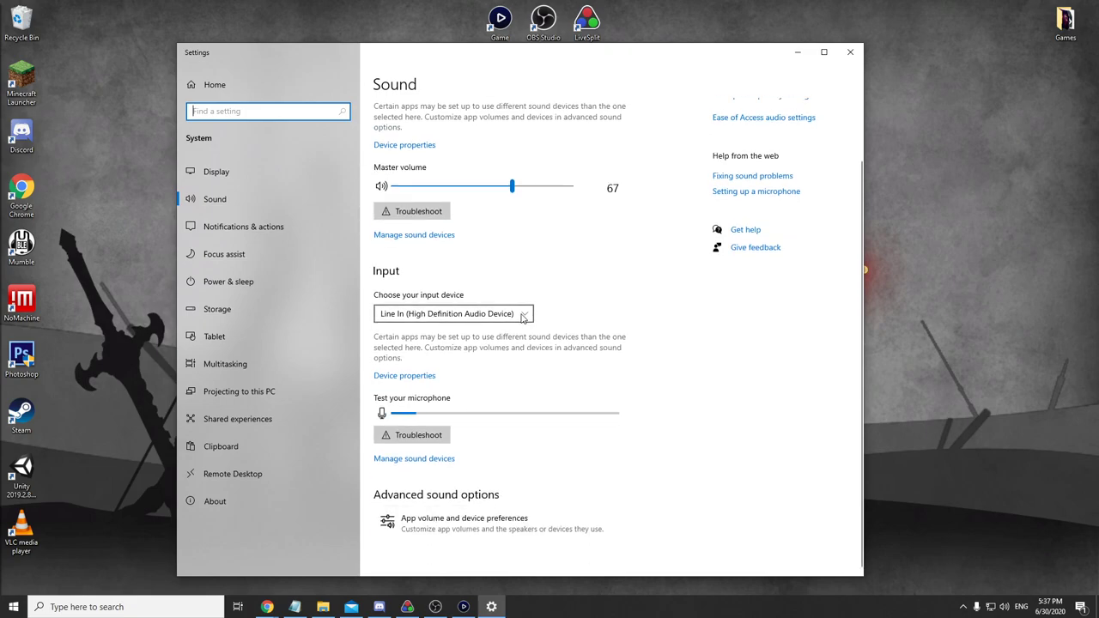
{"action": "scroll", "coordinate": [516, 275], "scroll_direction": "up", "scroll_amount": 2}
{"action": "left_click", "coordinate": [850, 53]}
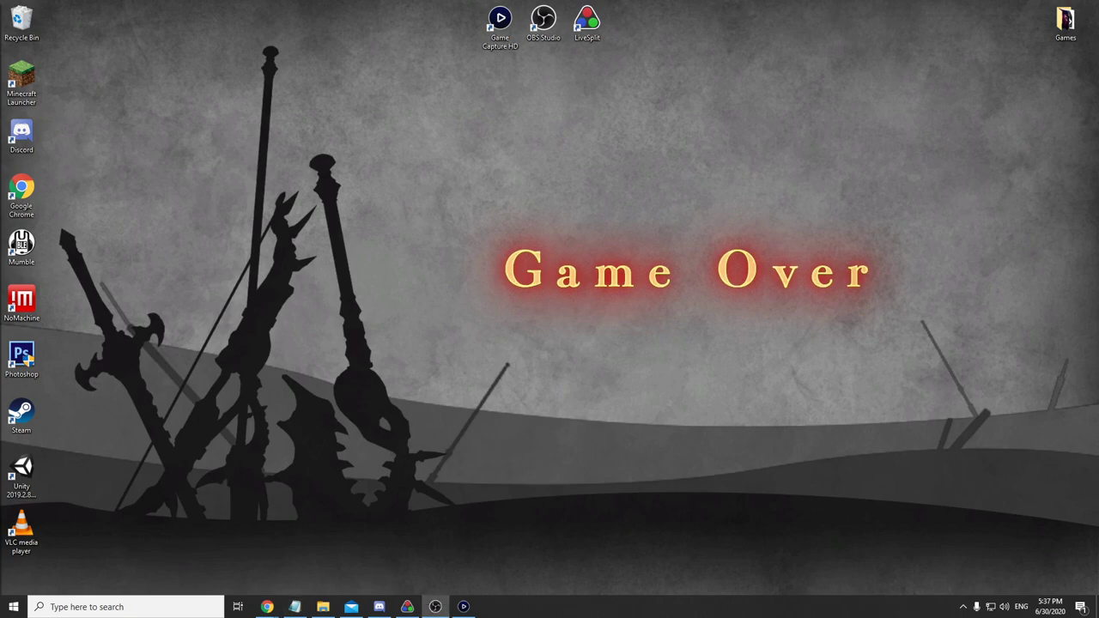
- Switch to OBS and change the Audio Mixer to the vertical layout
{"action": "left_click", "coordinate": [436, 607]}
{"action": "left_click_drag", "start_coordinate": [508, 91], "coordinate": [540, 93]}
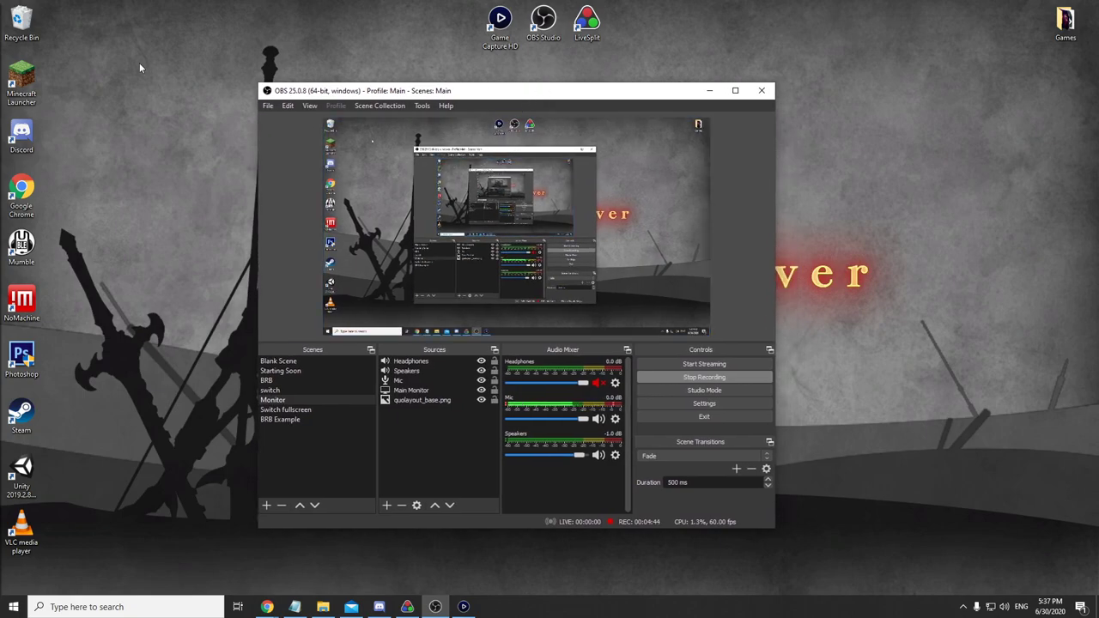
{"action": "left_click", "coordinate": [878, 286]}
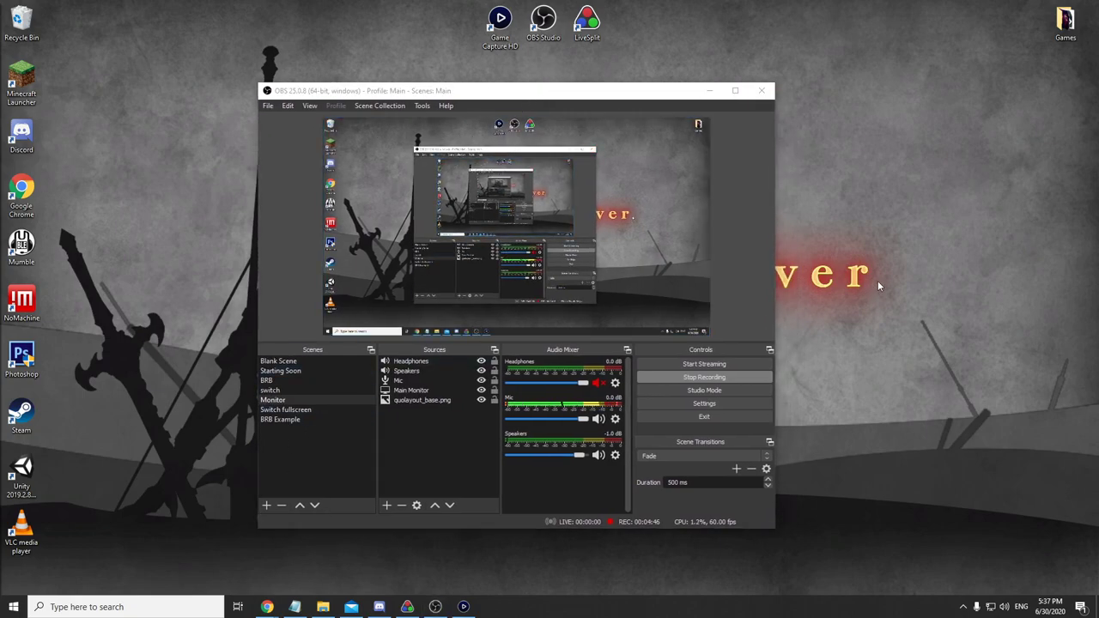
{"action": "left_click", "coordinate": [591, 267]}
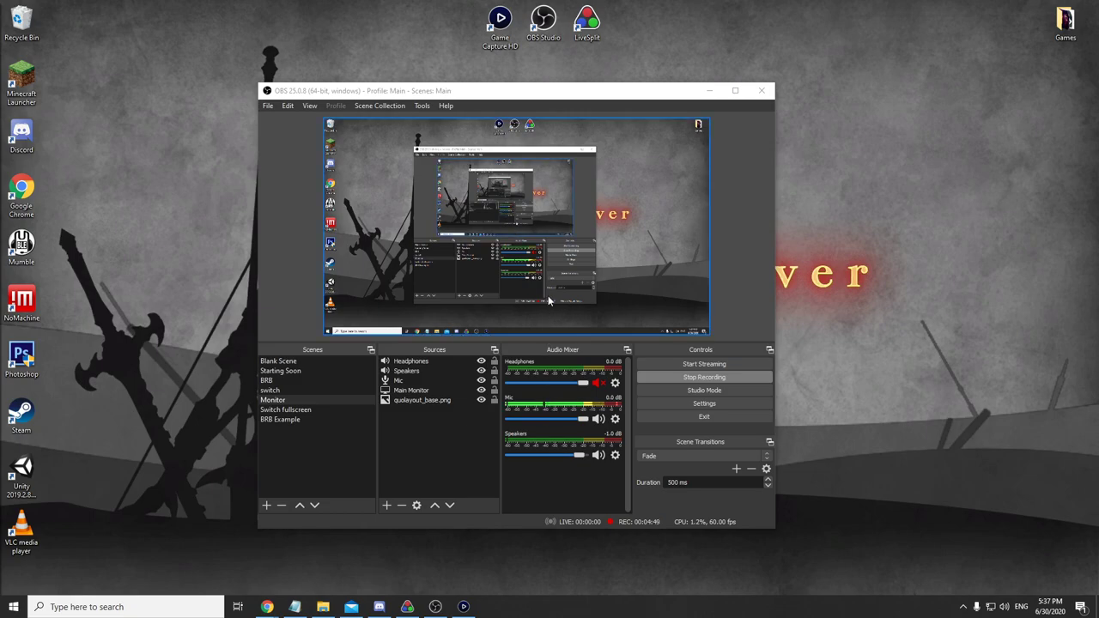
{"action": "right_click", "coordinate": [543, 490]}
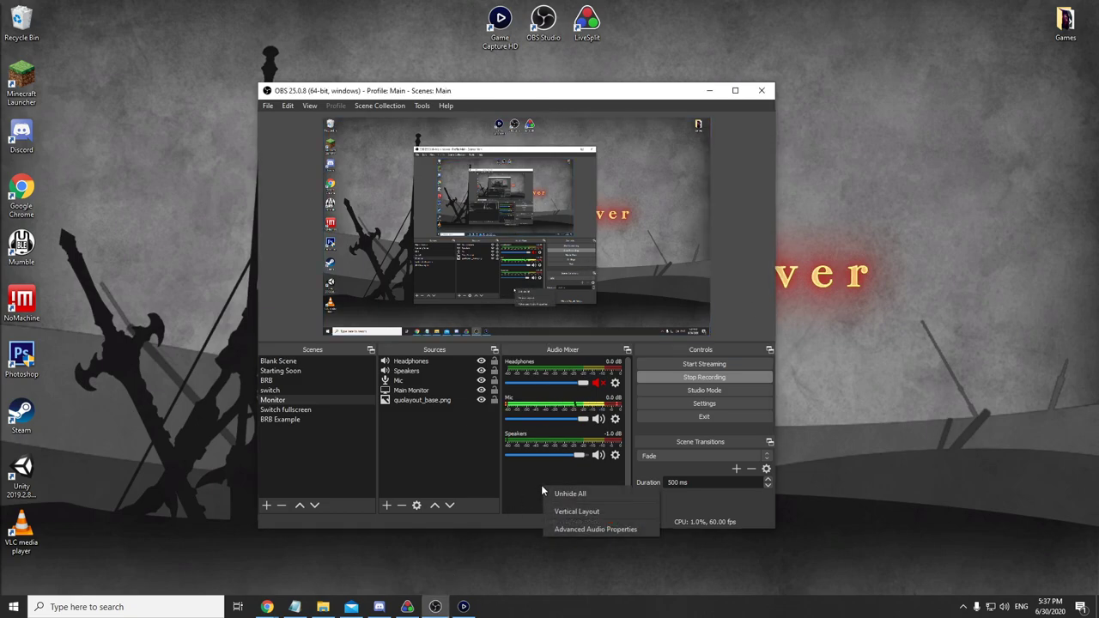
{"action": "left_click", "coordinate": [581, 513]}
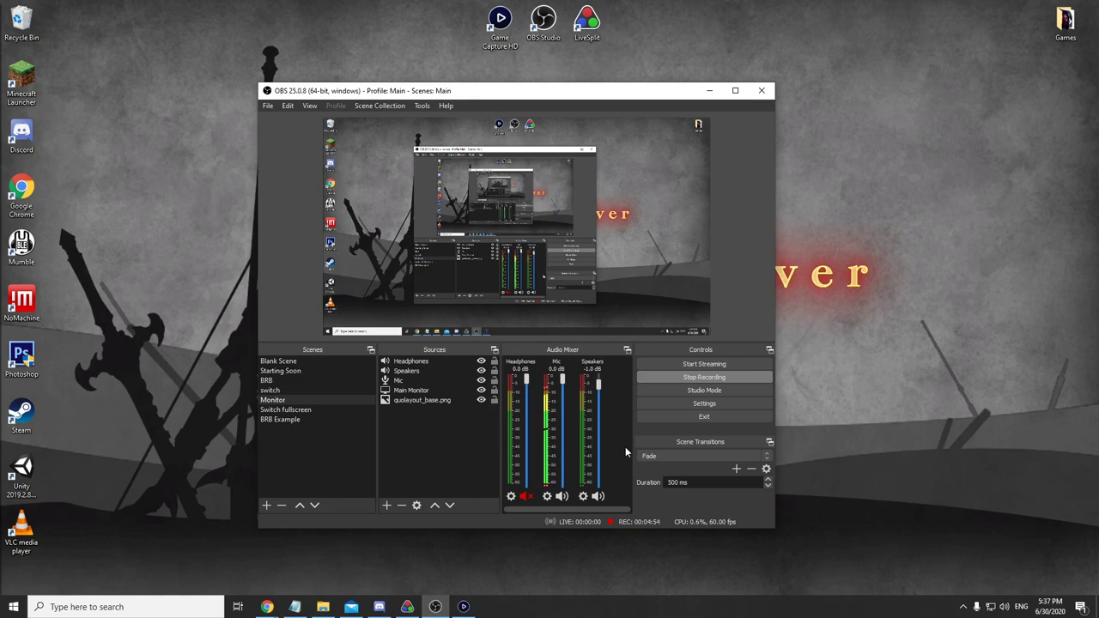
- Dock the Audio Mixer beside the preview, above the Controls dock
{"action": "left_click_drag", "start_coordinate": [548, 354], "coordinate": [745, 202]}
{"action": "mouse_move", "coordinate": [640, 351]}
{"action": "left_mouse_down"}
{"action": "mouse_move", "coordinate": [584, 352]}
{"action": "mouse_move", "coordinate": [638, 349]}
{"action": "left_mouse_up"}
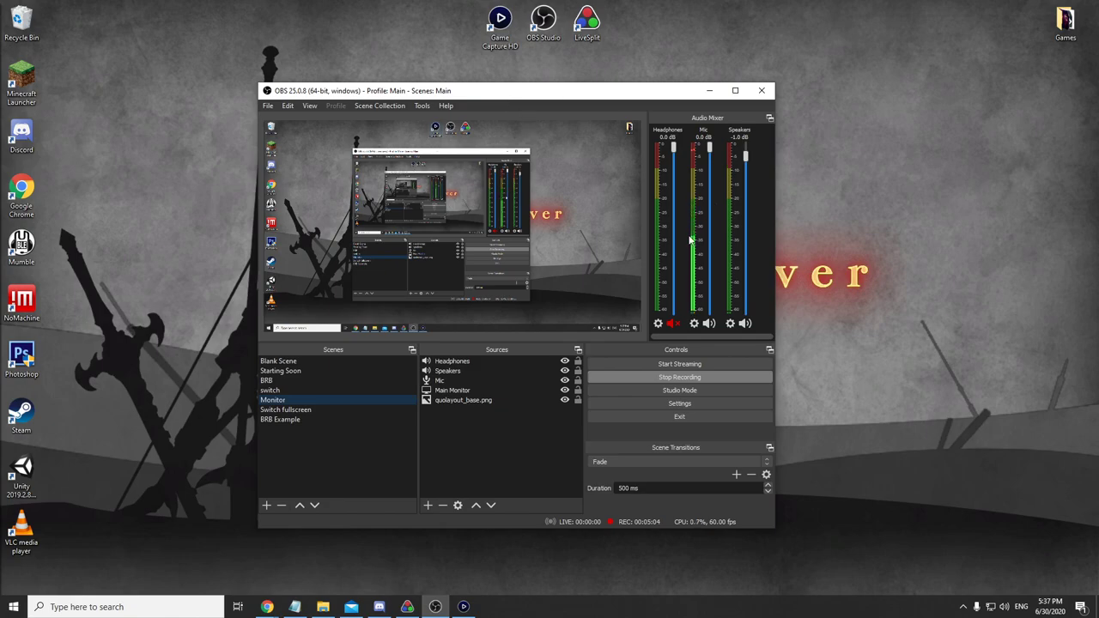
{"action": "left_click_drag", "start_coordinate": [599, 94], "coordinate": [623, 89]}
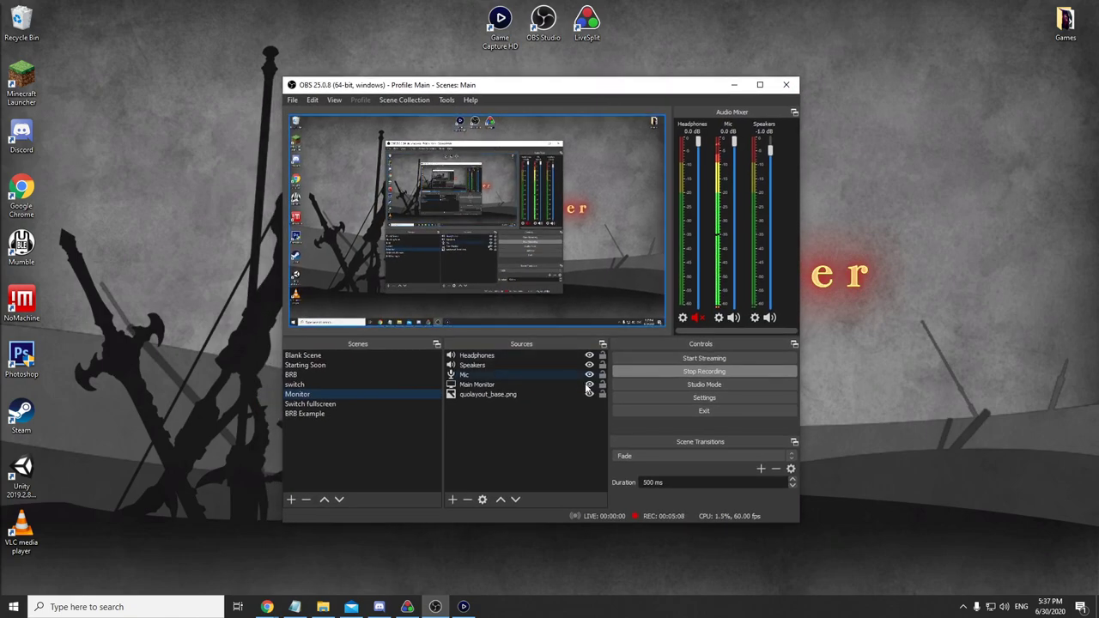
- Open the OBS audio settings and place the window so that the Audio Mixer meters stay in view
{"action": "left_click", "coordinate": [653, 399]}
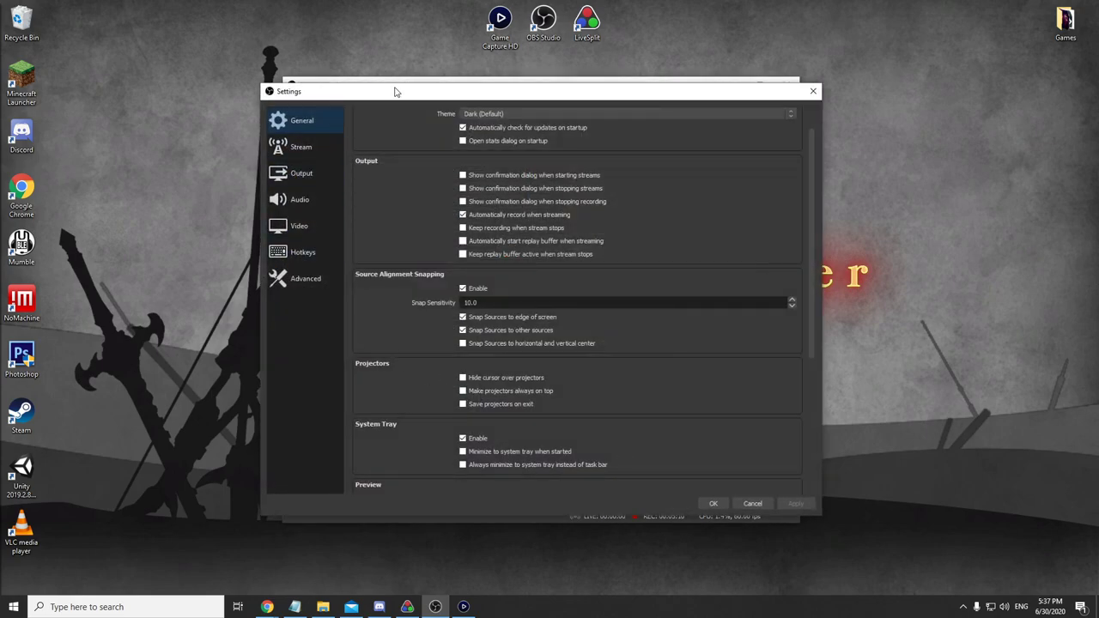
{"action": "left_click_drag", "start_coordinate": [392, 91], "coordinate": [238, 86]}
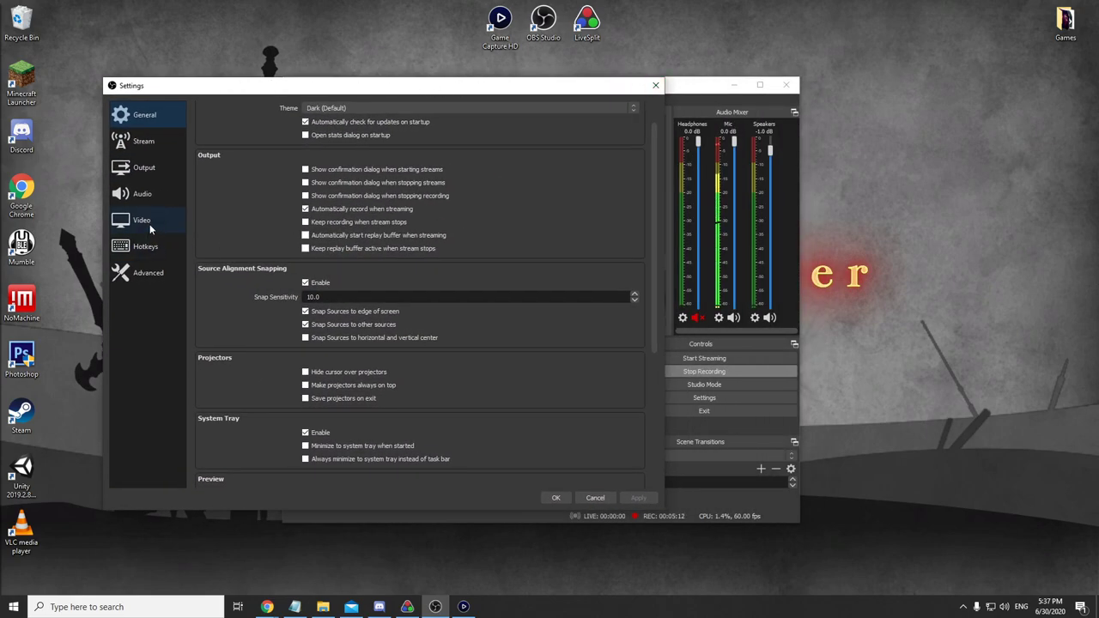
{"action": "left_click", "coordinate": [140, 196]}
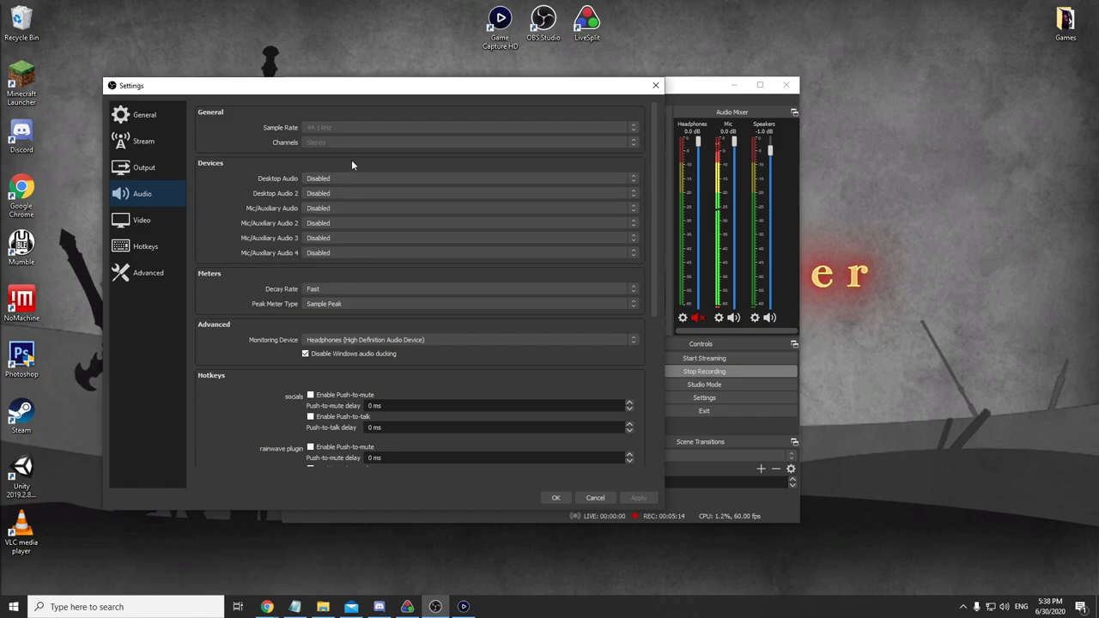
{"action": "left_click_drag", "start_coordinate": [432, 93], "coordinate": [50, 89]}
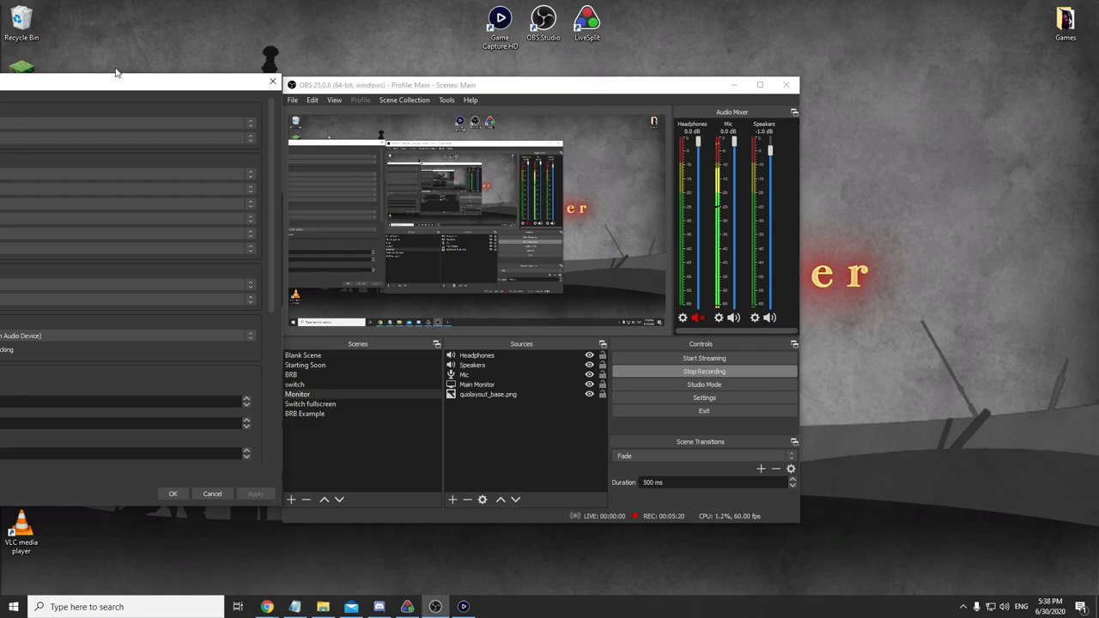
{"action": "left_click_drag", "start_coordinate": [115, 86], "coordinate": [452, 83]}
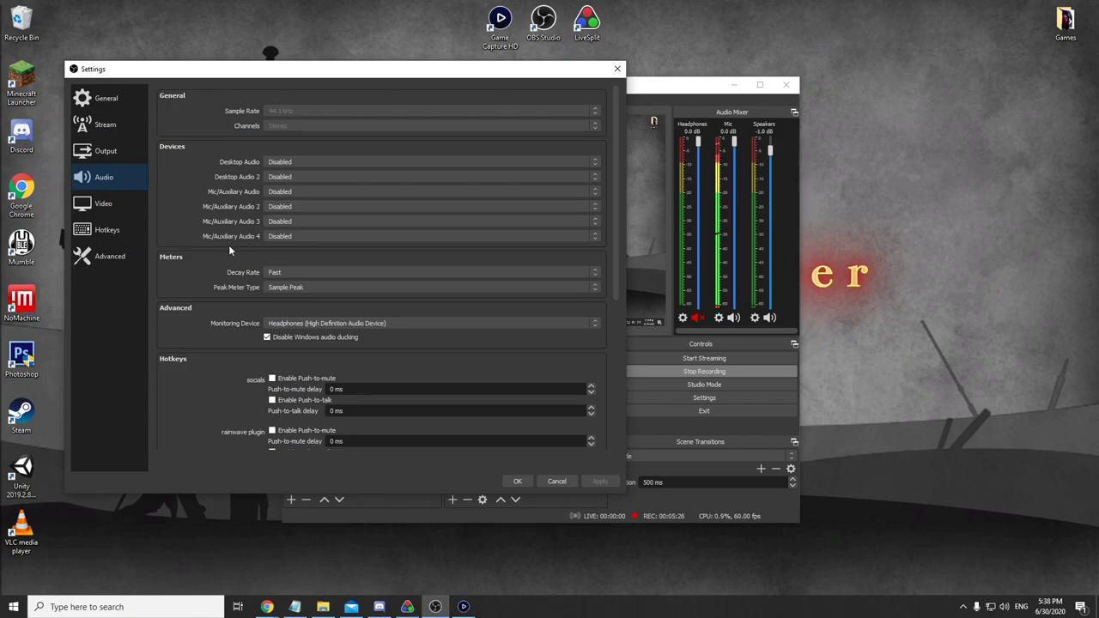
- Try the True Peak (Higher CPU usage) peak meter type, apply it, and return to Sample Peak
{"action": "left_click", "coordinate": [300, 289]}
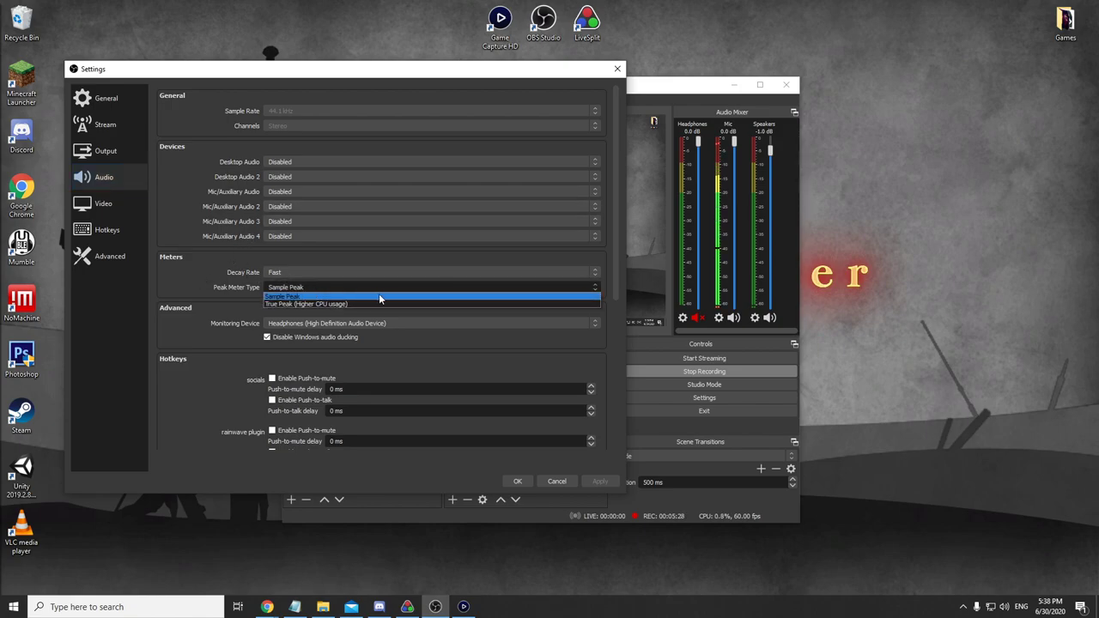
{"action": "left_click", "coordinate": [387, 305]}
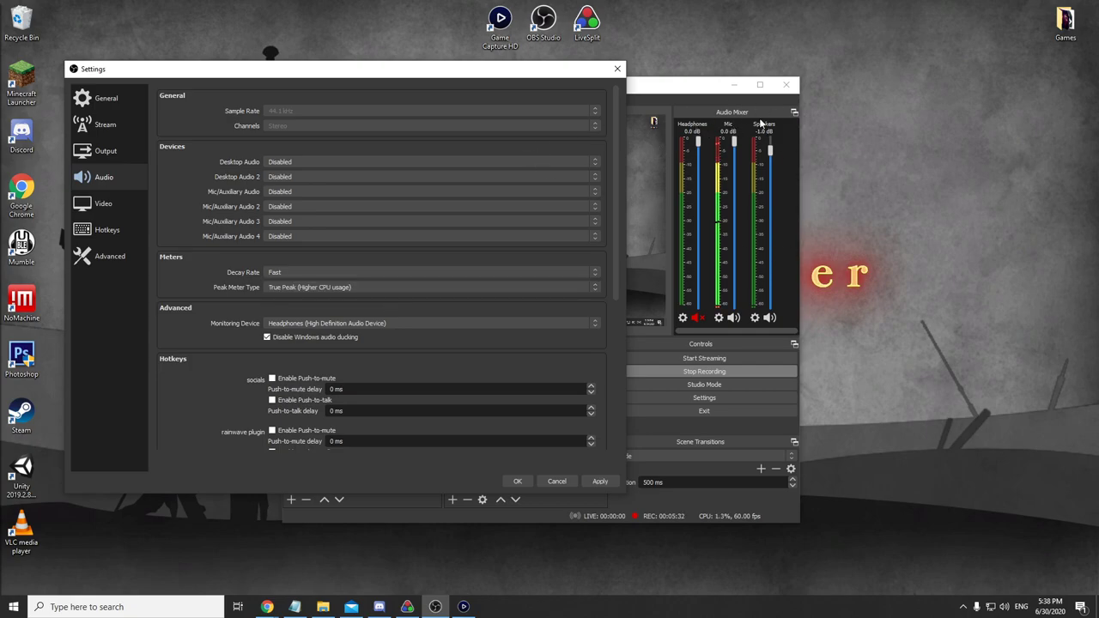
{"action": "left_click", "coordinate": [598, 481]}
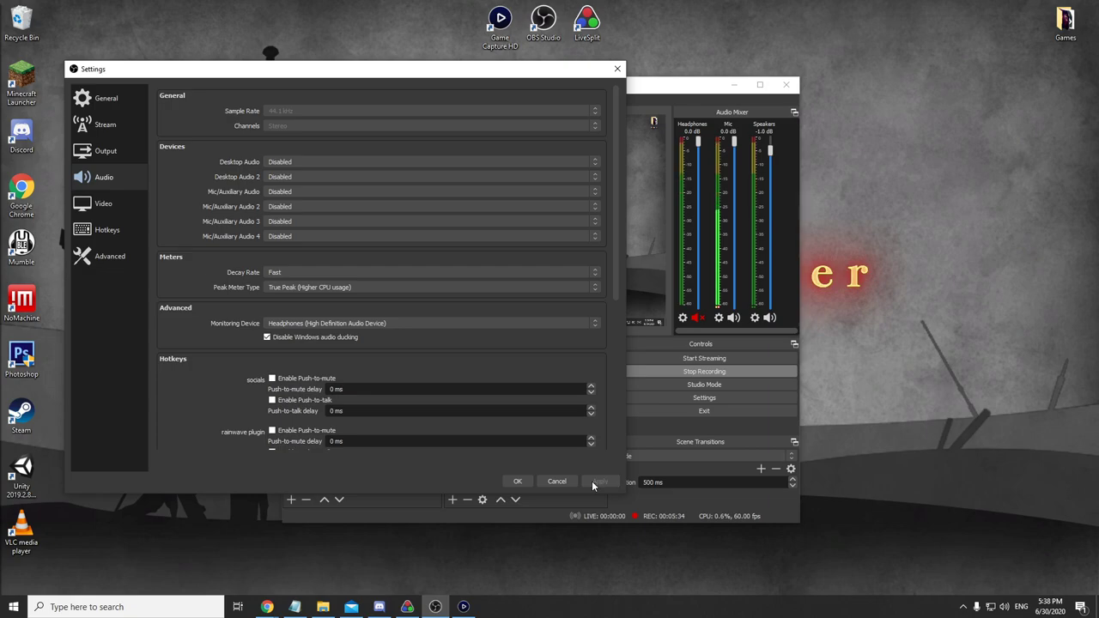
{"action": "left_click", "coordinate": [359, 286]}
{"action": "left_click", "coordinate": [356, 296]}
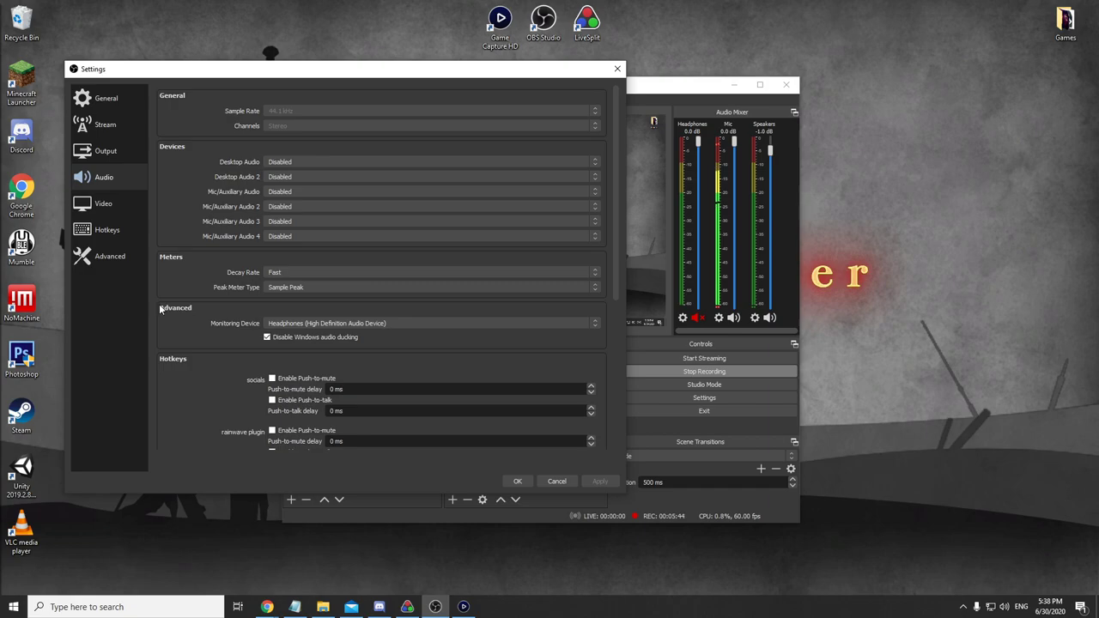
- Choose Headphones (High Definition Audio Device) as the monitoring device, checking it against the available Windows playback devices
{"action": "left_click", "coordinate": [487, 322]}
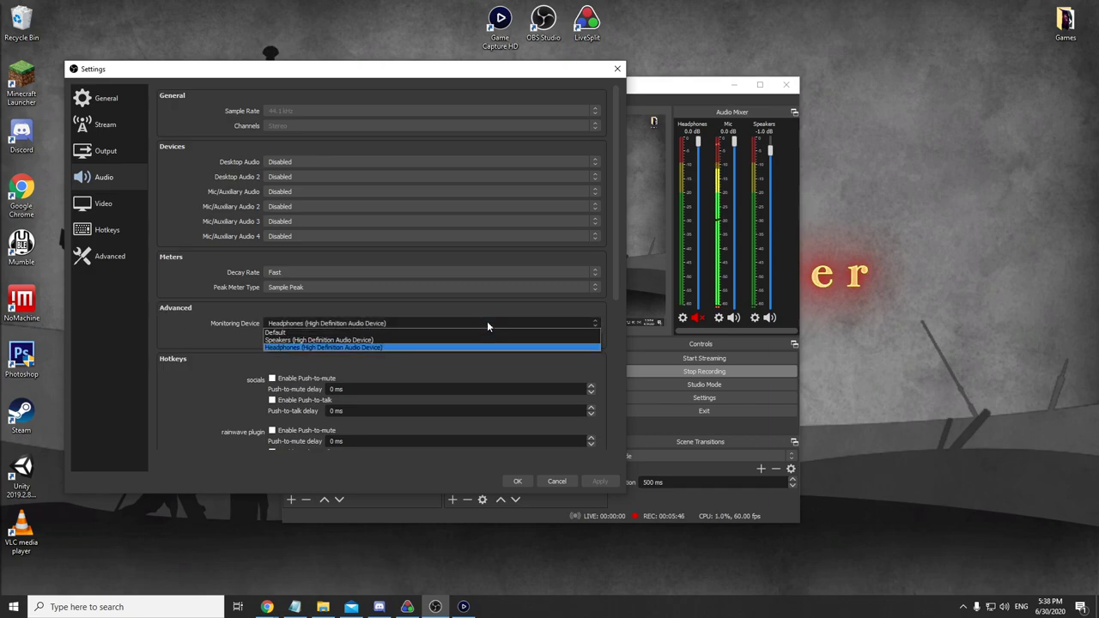
{"action": "left_click", "coordinate": [410, 347]}
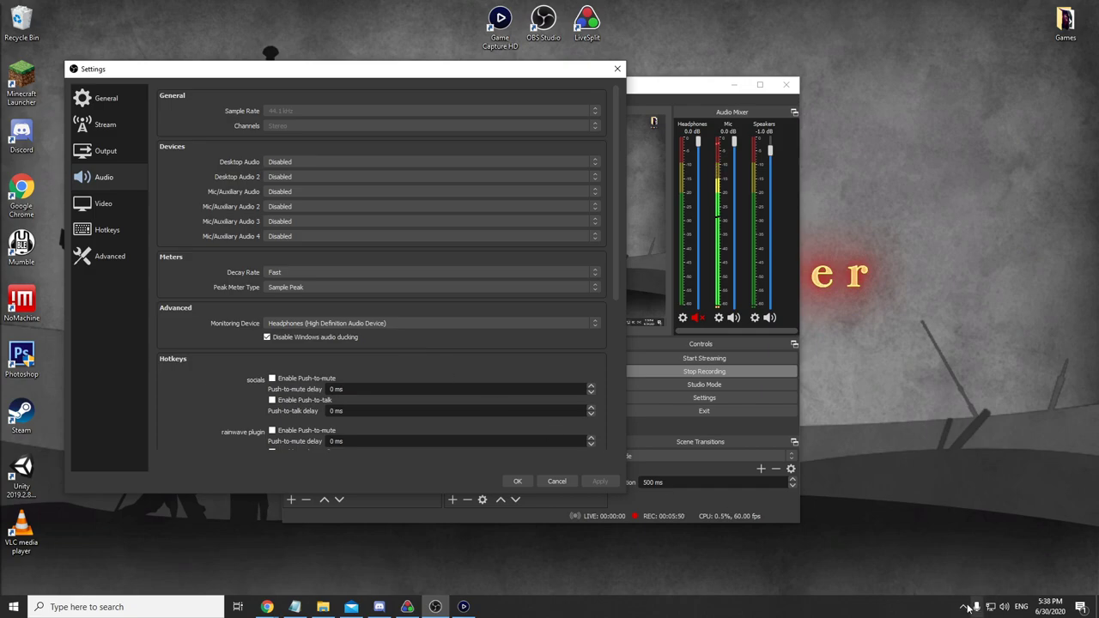
{"action": "left_click", "coordinate": [1004, 607]}
{"action": "left_click", "coordinate": [975, 552]}
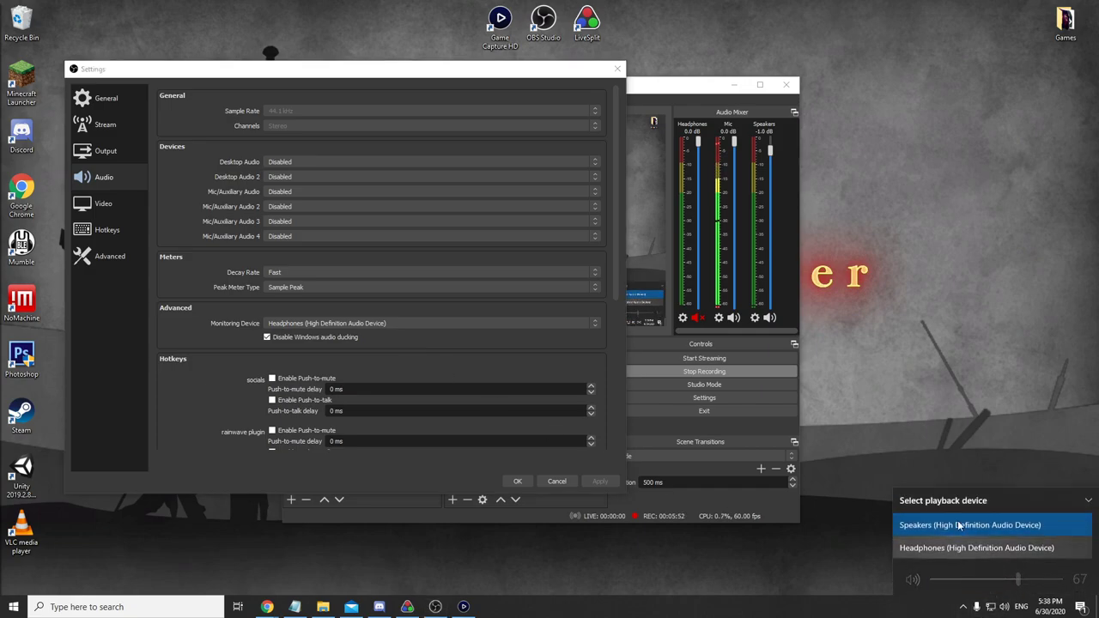
{"action": "left_click", "coordinate": [917, 343]}
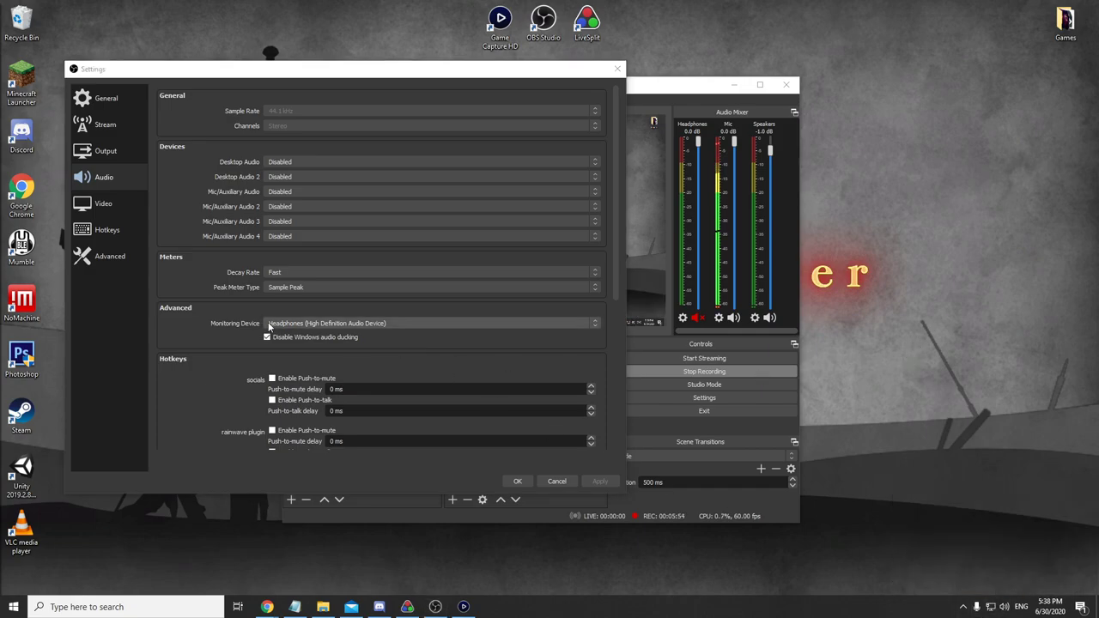
{"action": "left_click", "coordinate": [346, 323]}
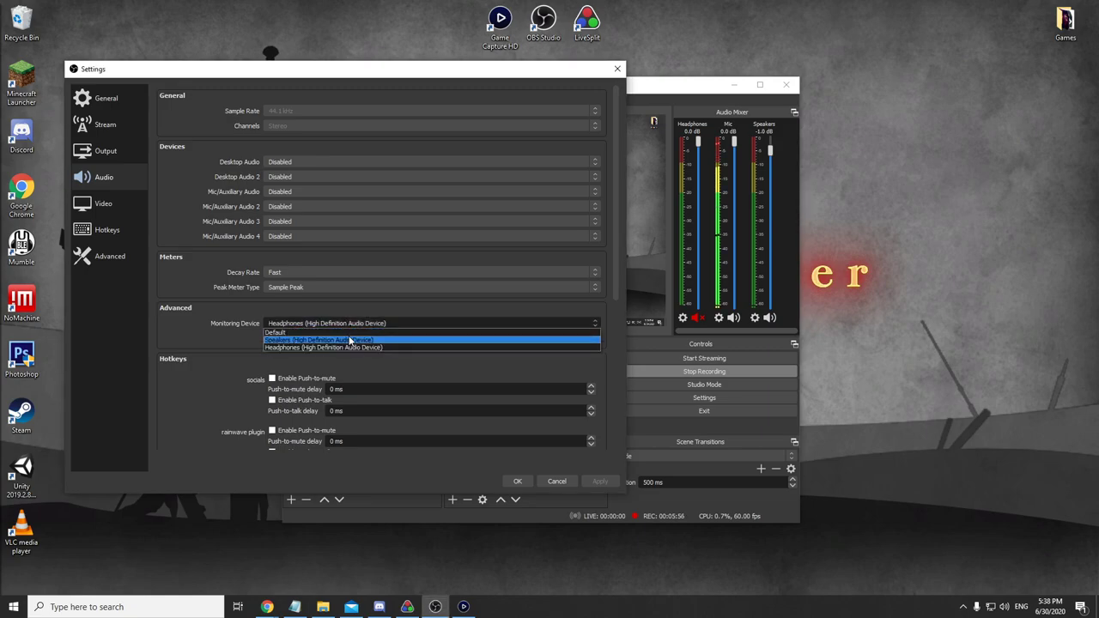
{"action": "left_click", "coordinate": [387, 346]}
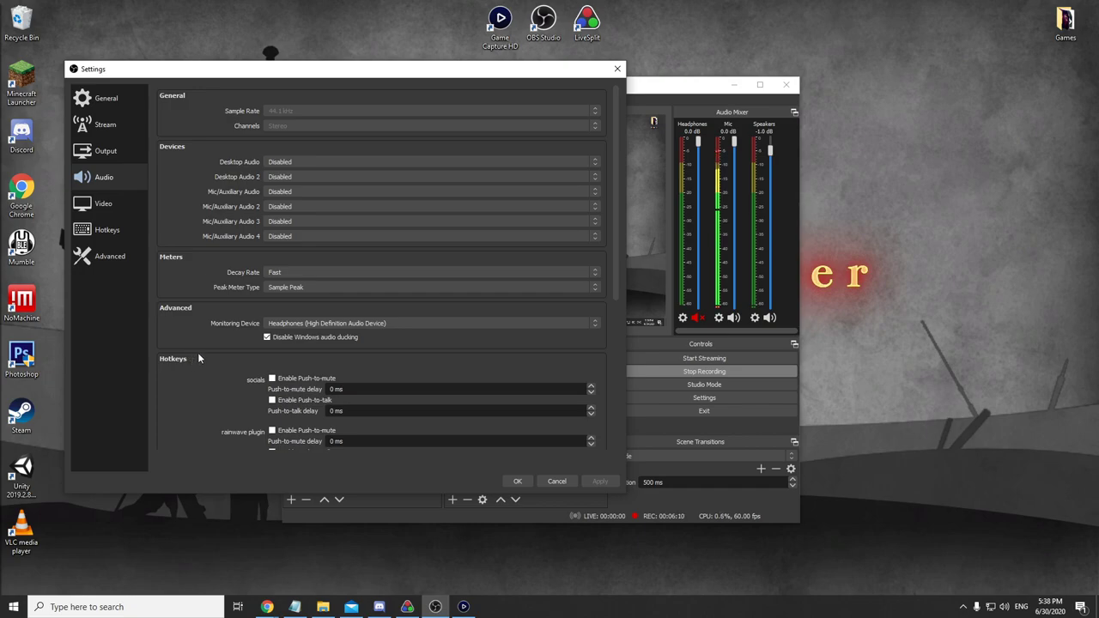
- Review the push-to-mute and push-to-talk options and the Mic mute hotkeys in the settings, leaving them unchanged, and close the window
{"action": "scroll", "coordinate": [153, 341], "scroll_direction": "down", "scroll_amount": 3}
{"action": "scroll", "coordinate": [153, 341], "scroll_direction": "up", "scroll_amount": 3}
{"action": "scroll", "coordinate": [153, 341], "scroll_direction": "down", "scroll_amount": 4}
{"action": "scroll", "coordinate": [154, 341], "scroll_direction": "up", "scroll_amount": 4}
{"action": "left_click", "coordinate": [91, 239]}
{"action": "scroll", "coordinate": [199, 233], "scroll_direction": "down", "scroll_amount": 10}
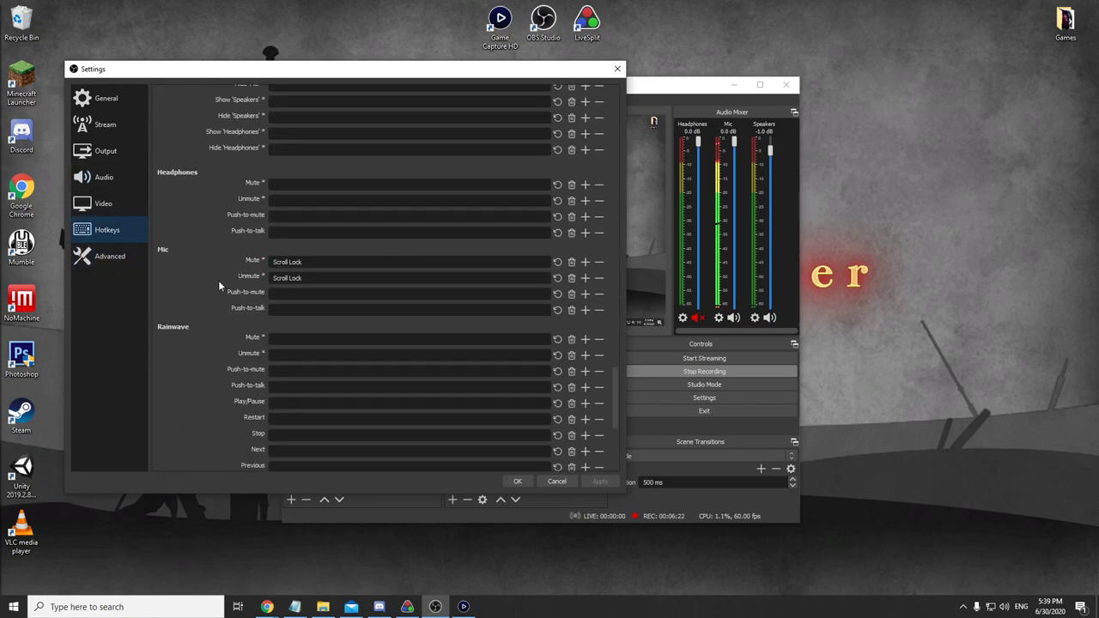
{"action": "scroll", "coordinate": [213, 296], "scroll_direction": "up", "scroll_amount": 10}
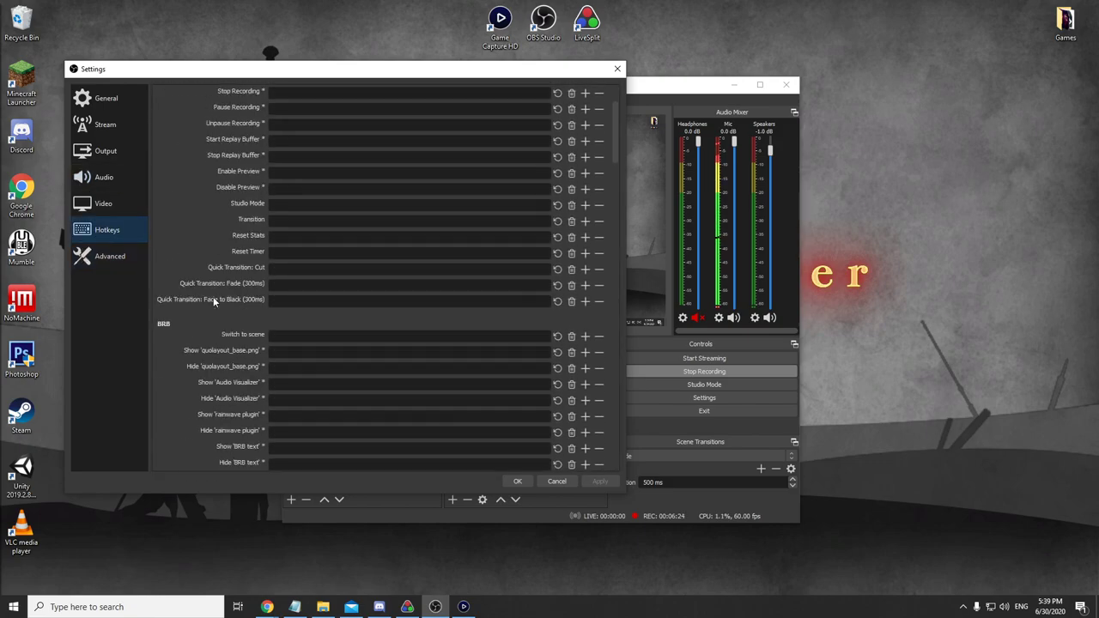
{"action": "left_click", "coordinate": [102, 177]}
{"action": "left_click", "coordinate": [615, 69]}
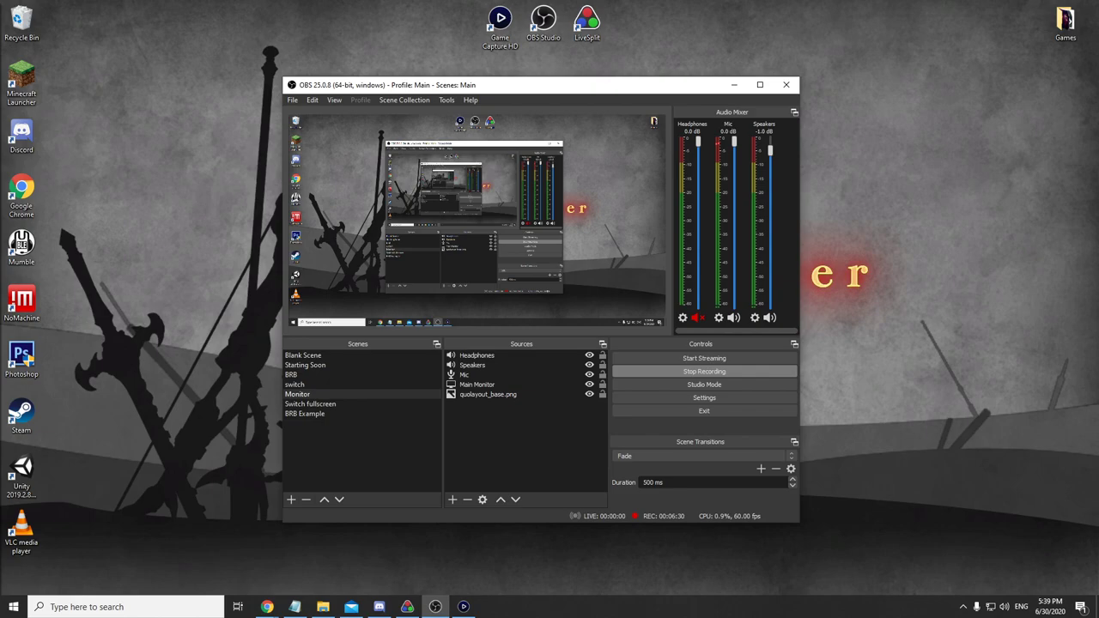
{"action": "key", "text": "alt+Tab"}
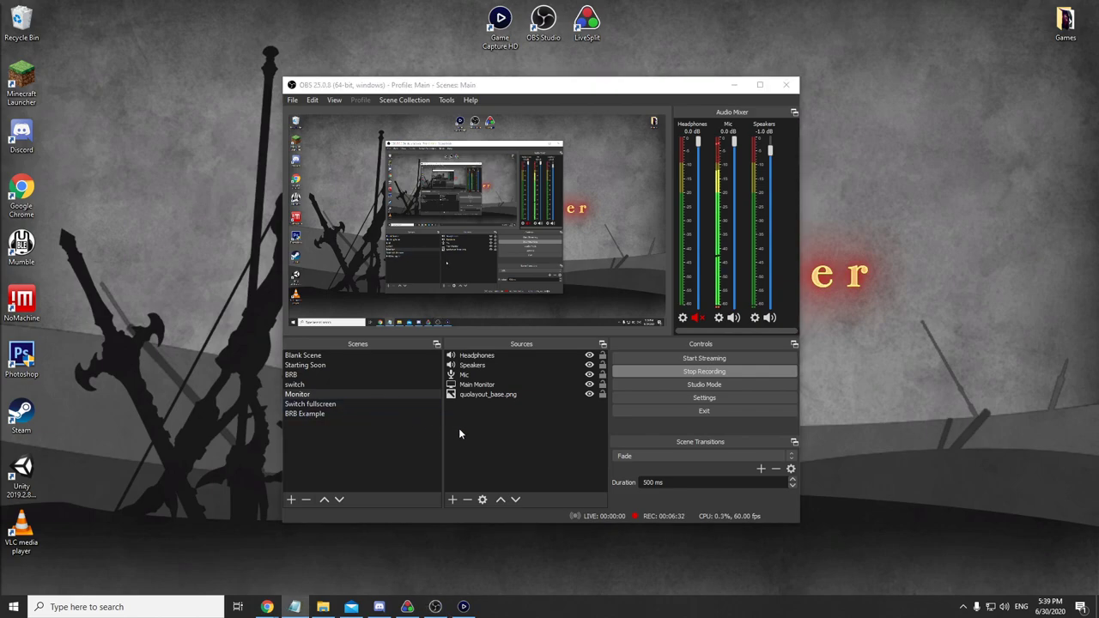
{"action": "key", "text": "alt+Tab"}
{"action": "left_click", "coordinate": [502, 375], "text": "shift"}
{"action": "left_click", "coordinate": [509, 356]}
{"action": "left_click", "coordinate": [508, 373]}
{"action": "left_click", "coordinate": [503, 440]}
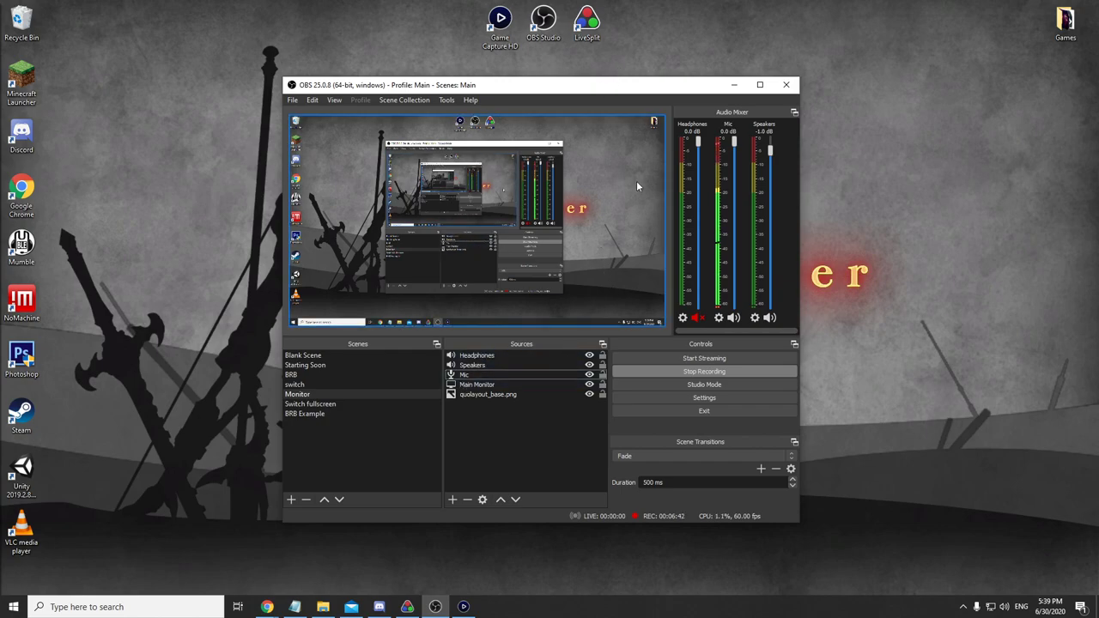
- Arrange OBS so the Audio Mixer stays in view and alternate between the Switch fullscreen and BRB Example scenes to compare their audio sources
{"action": "left_click_drag", "start_coordinate": [638, 85], "coordinate": [939, 12]}
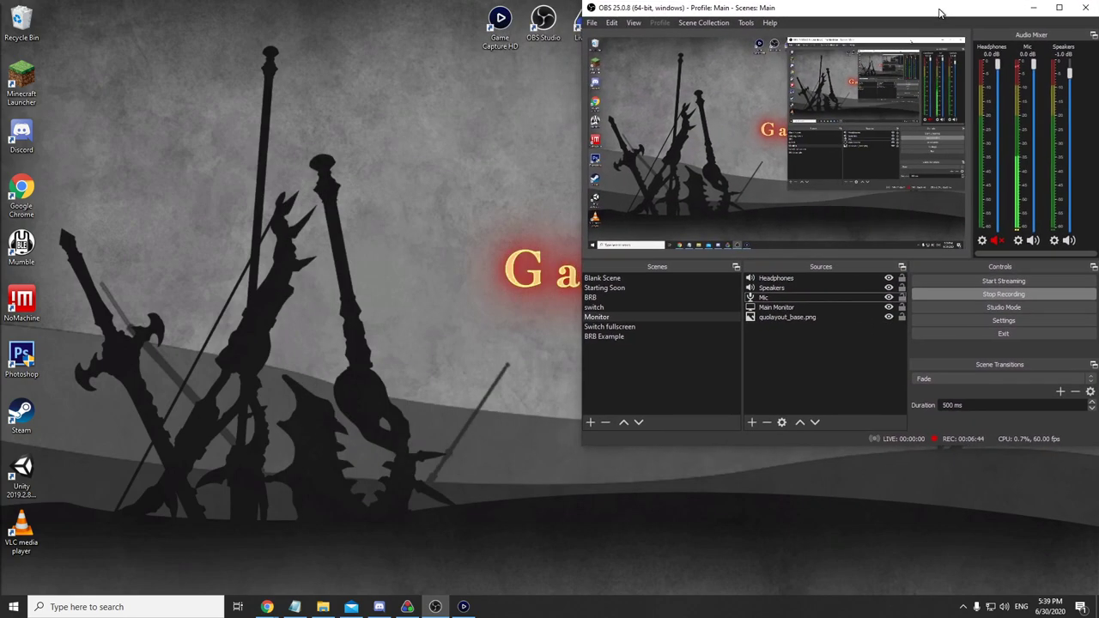
{"action": "left_click", "coordinate": [647, 330]}
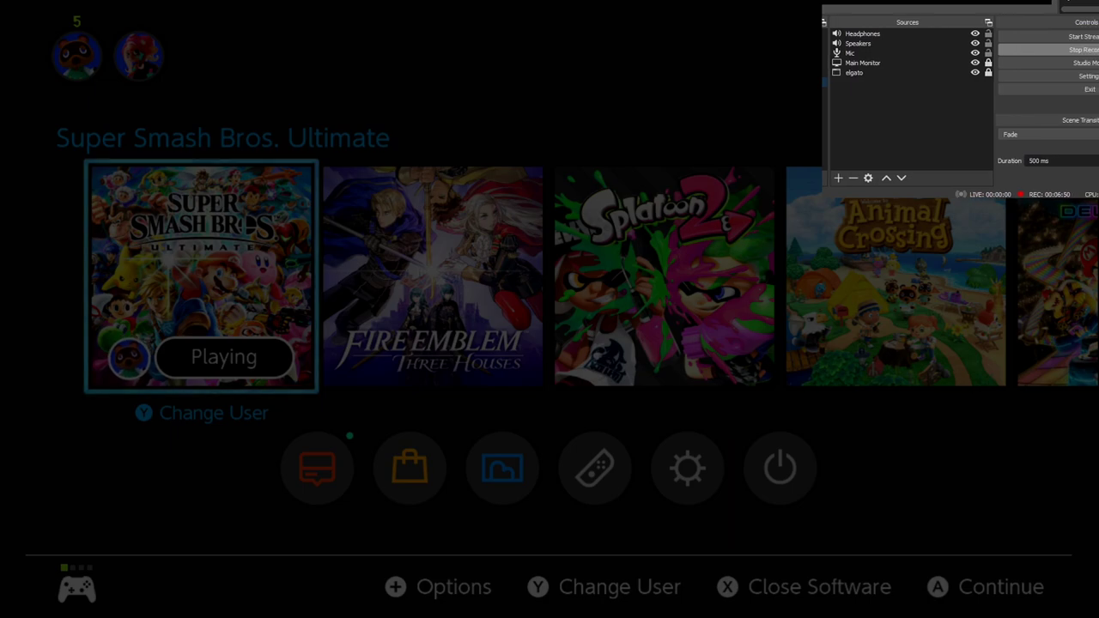
{"action": "left_click_drag", "start_coordinate": [956, 33], "coordinate": [1013, 24]}
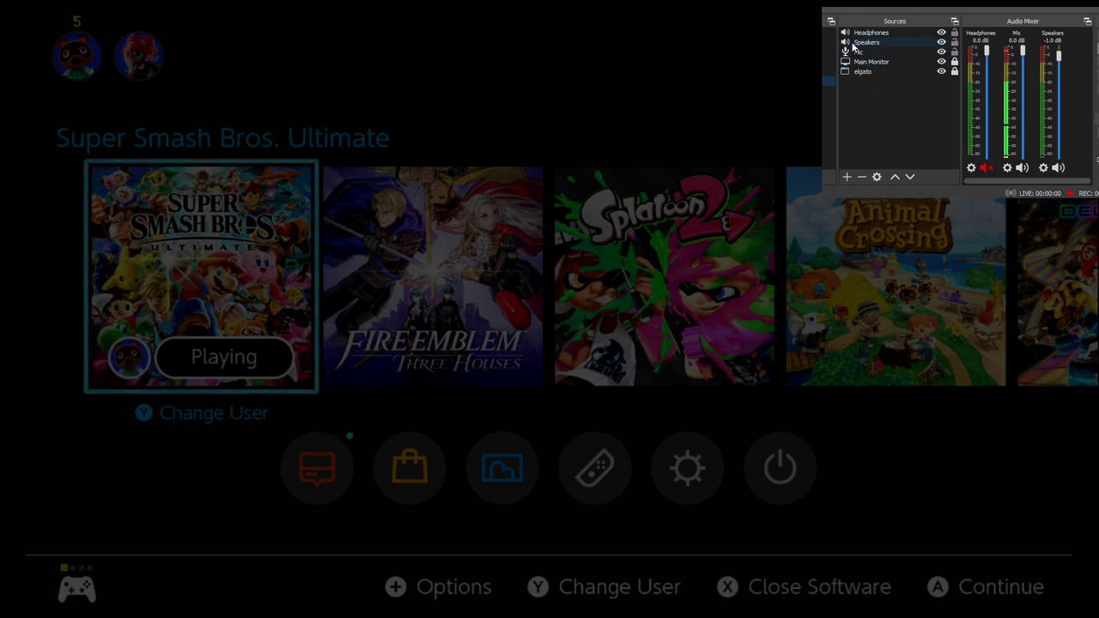
{"action": "key", "text": "F2"}
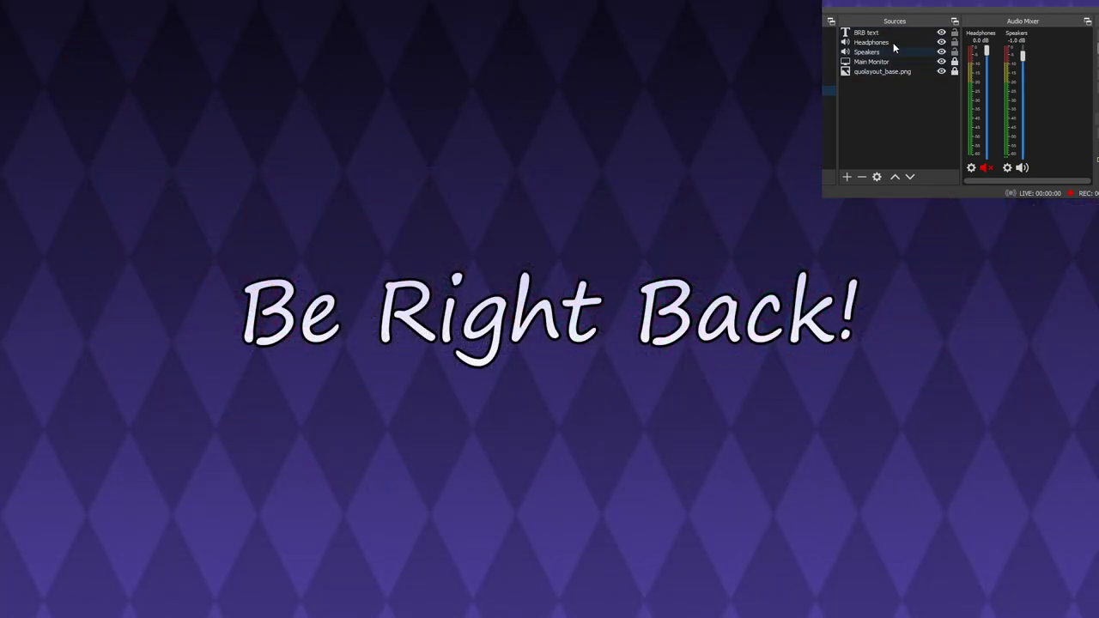
{"action": "key", "text": "F1"}
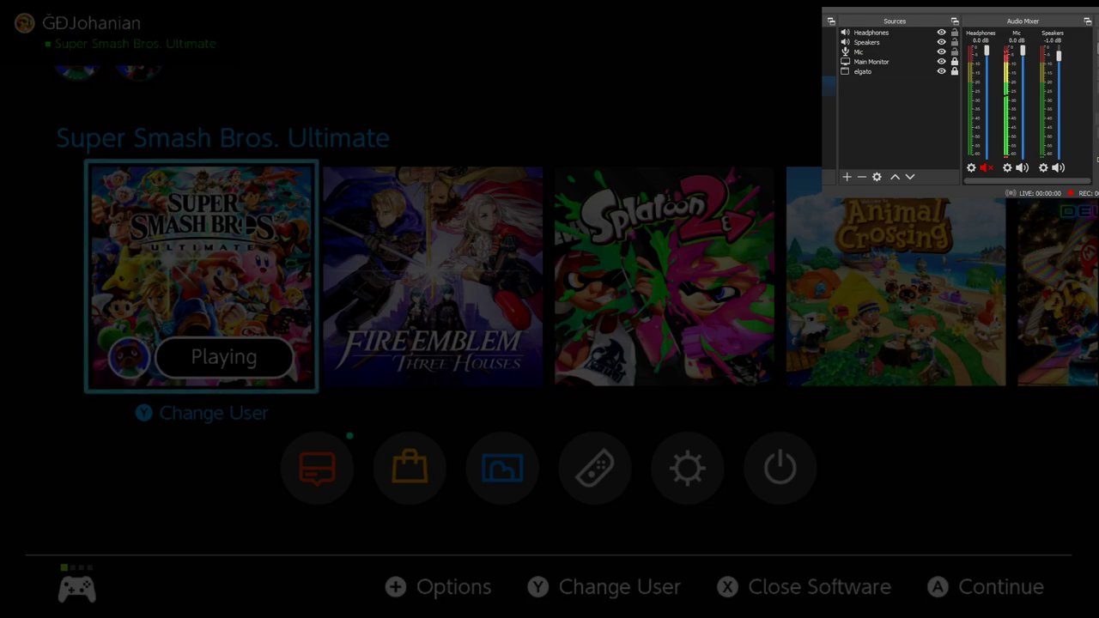
{"action": "key", "text": "F2"}
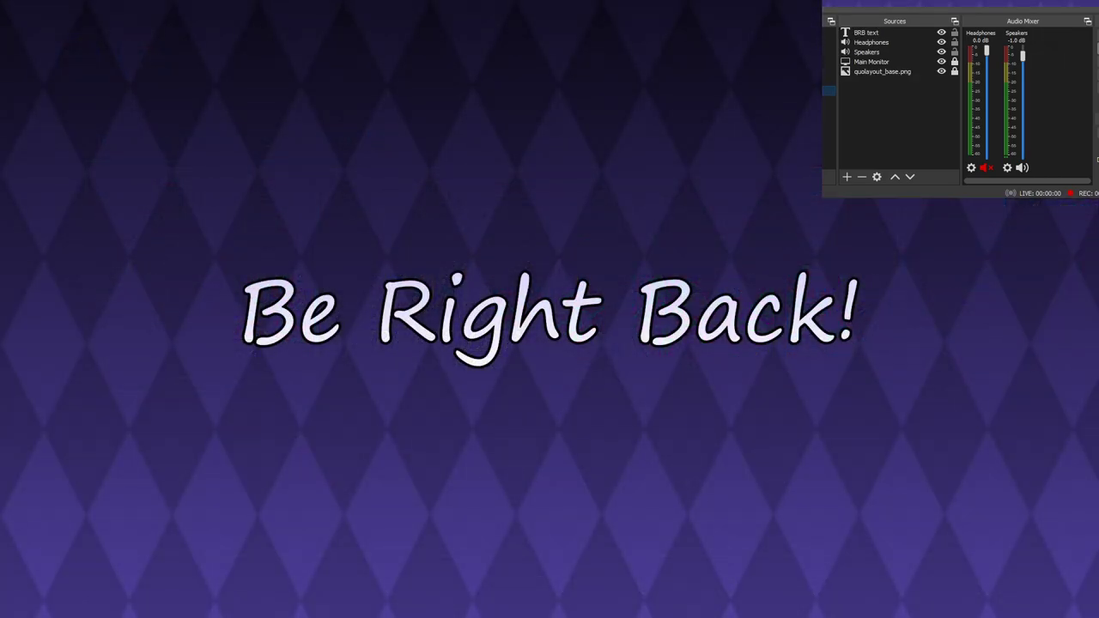
{"action": "key", "text": "F1"}
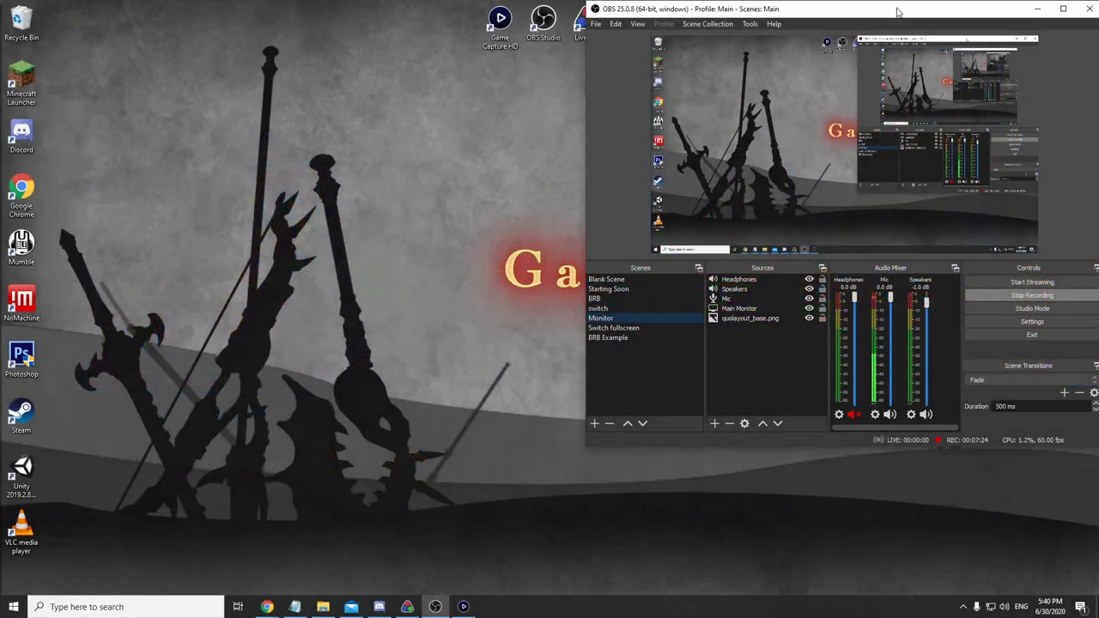
- Move the OBS window back toward the middle of the desktop and dock the Audio Mixer beside the preview, above Controls
{"action": "left_click_drag", "start_coordinate": [899, 10], "coordinate": [576, 86]}
{"action": "left_click_drag", "start_coordinate": [567, 342], "coordinate": [754, 176]}
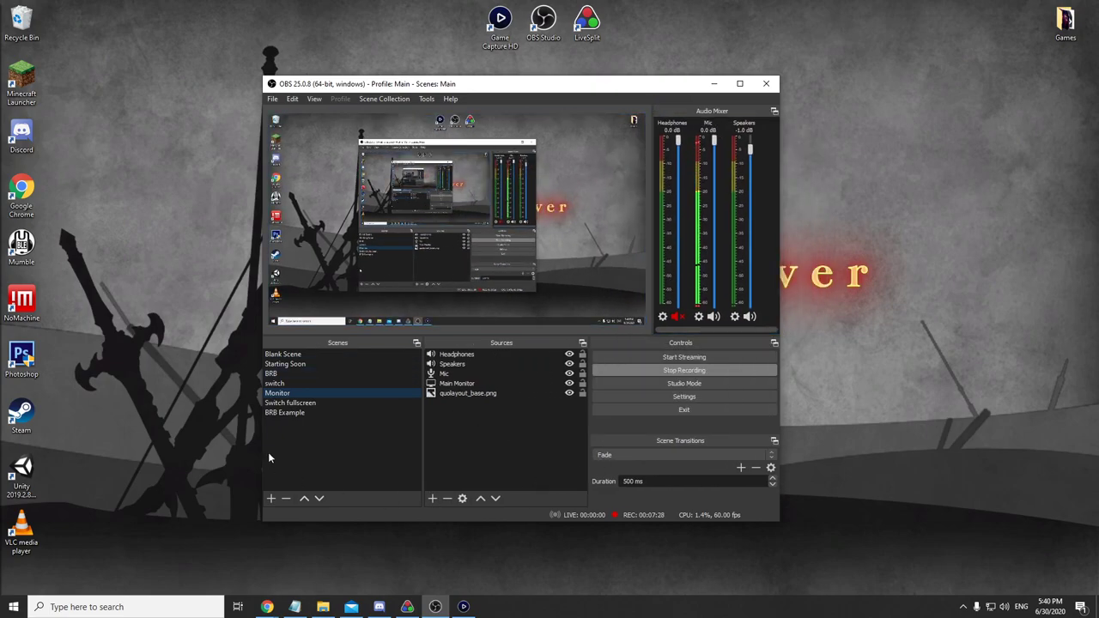
{"action": "left_click", "coordinate": [462, 354]}
{"action": "left_click", "coordinate": [461, 374], "text": "shift"}
{"action": "left_click", "coordinate": [465, 439]}
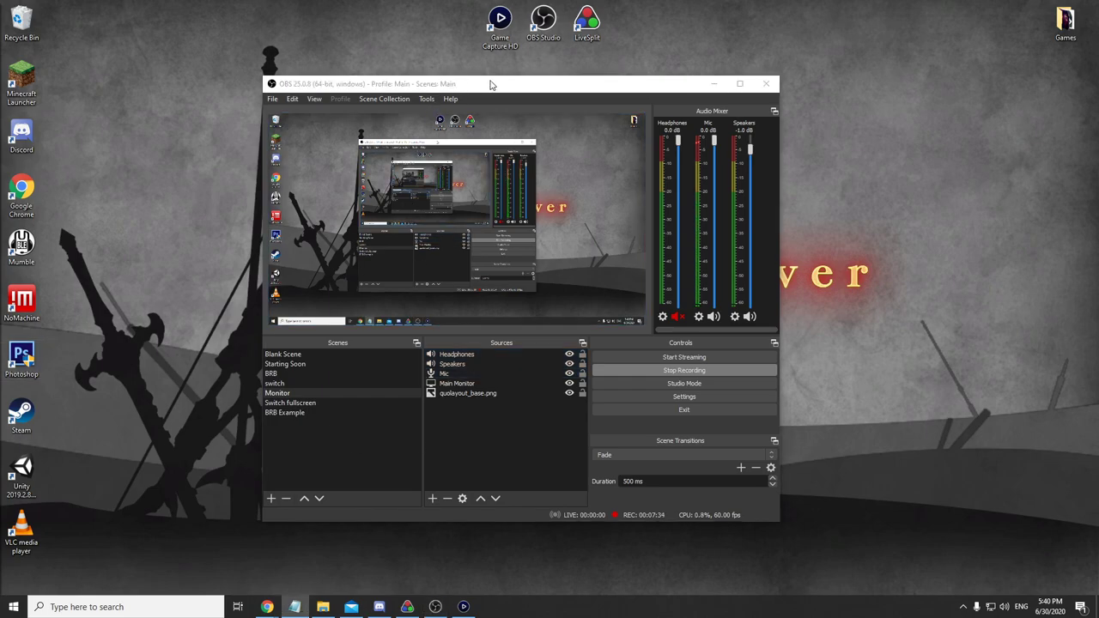
- Open the Mic source's audio filters and arrange the filter window side by side with the main OBS window
{"action": "left_click_drag", "start_coordinate": [490, 84], "coordinate": [303, 90]}
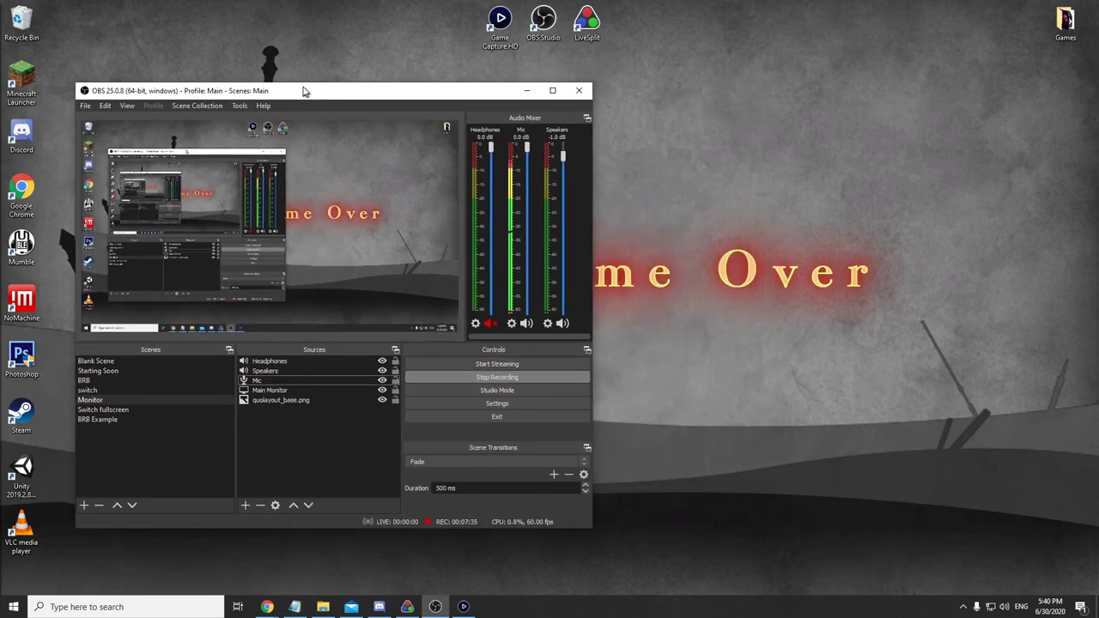
{"action": "left_click", "coordinate": [512, 323]}
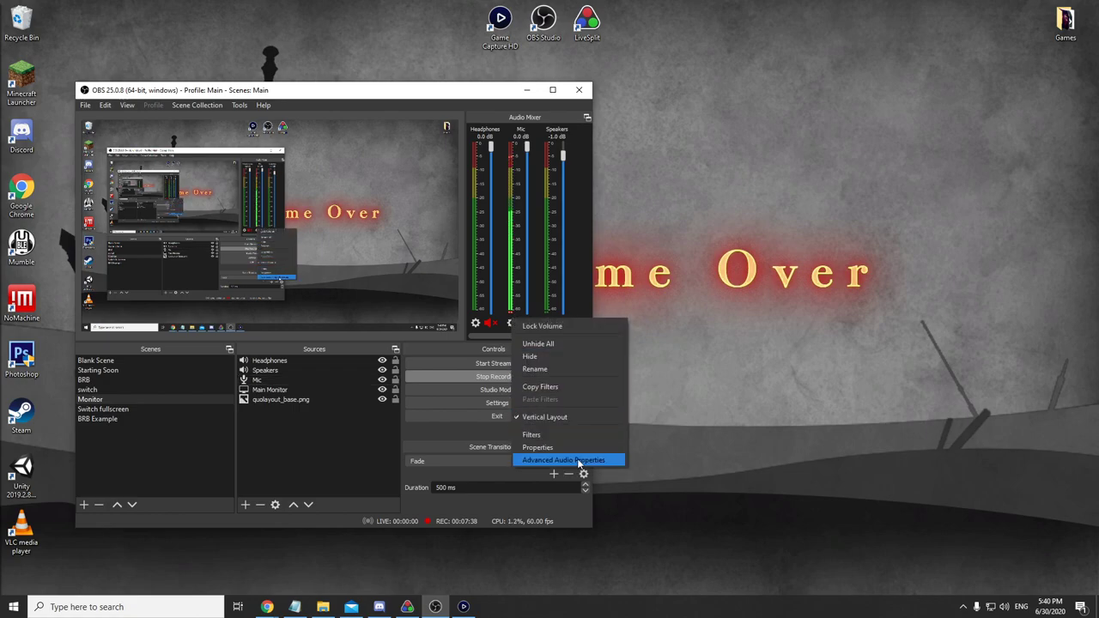
{"action": "left_click", "coordinate": [561, 432]}
{"action": "left_click_drag", "start_coordinate": [257, 93], "coordinate": [766, 85]}
{"action": "left_click_drag", "start_coordinate": [448, 95], "coordinate": [412, 92]}
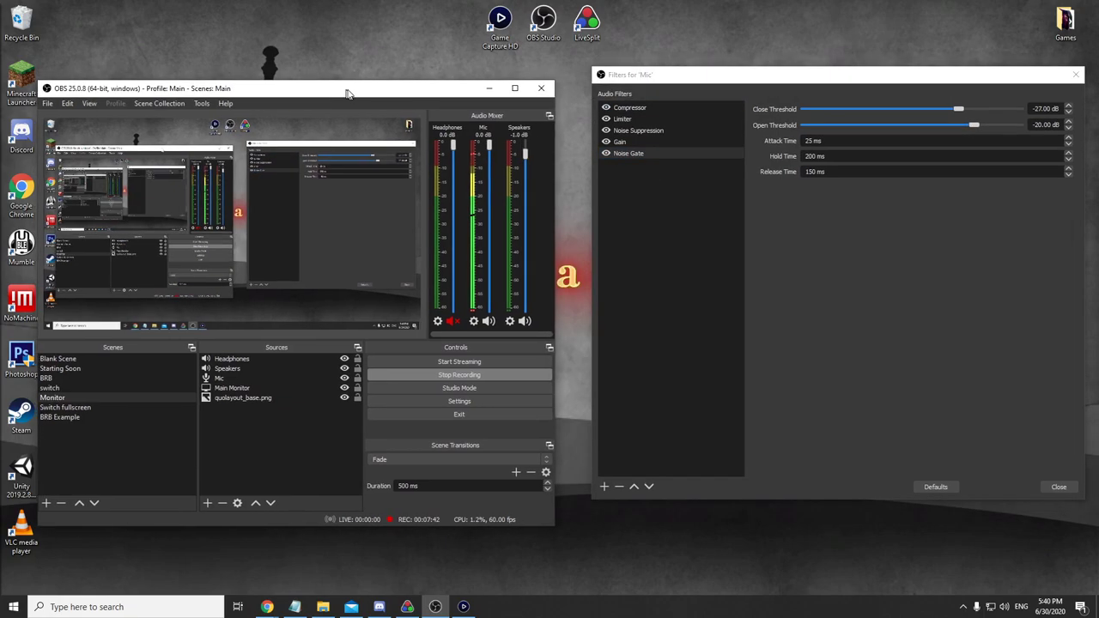
{"action": "left_click_drag", "start_coordinate": [711, 86], "coordinate": [698, 87]}
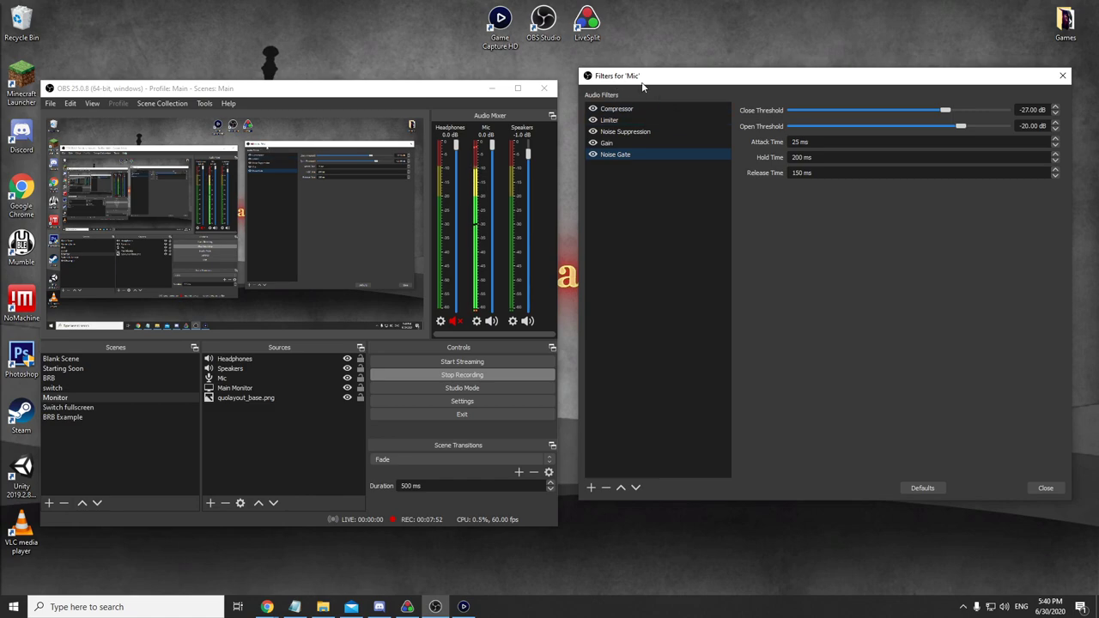
- Review the settings of the Mic's Compressor, Limiter, Noise Suppression, Gain and Noise Gate filters
{"action": "left_click", "coordinate": [625, 109]}
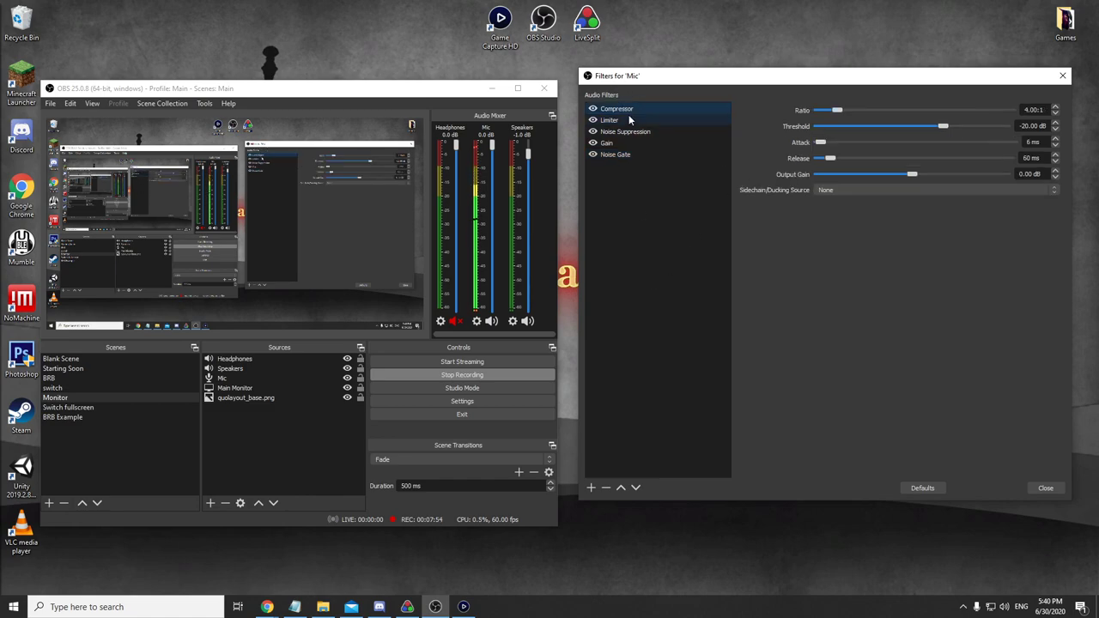
{"action": "left_click", "coordinate": [636, 121]}
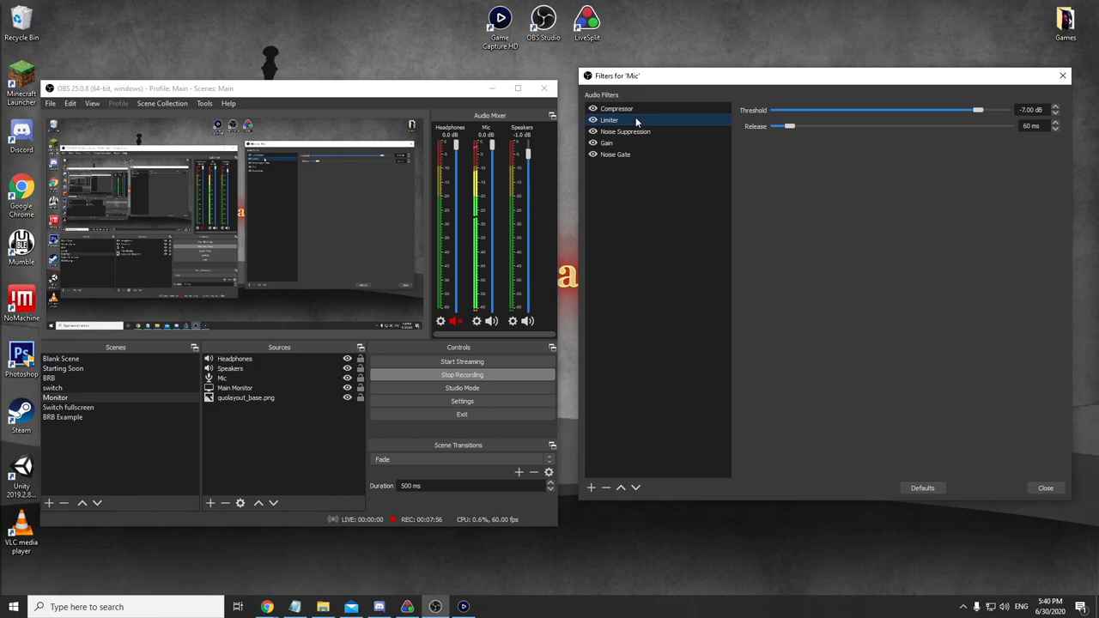
{"action": "left_click", "coordinate": [650, 132]}
{"action": "left_click", "coordinate": [658, 142]}
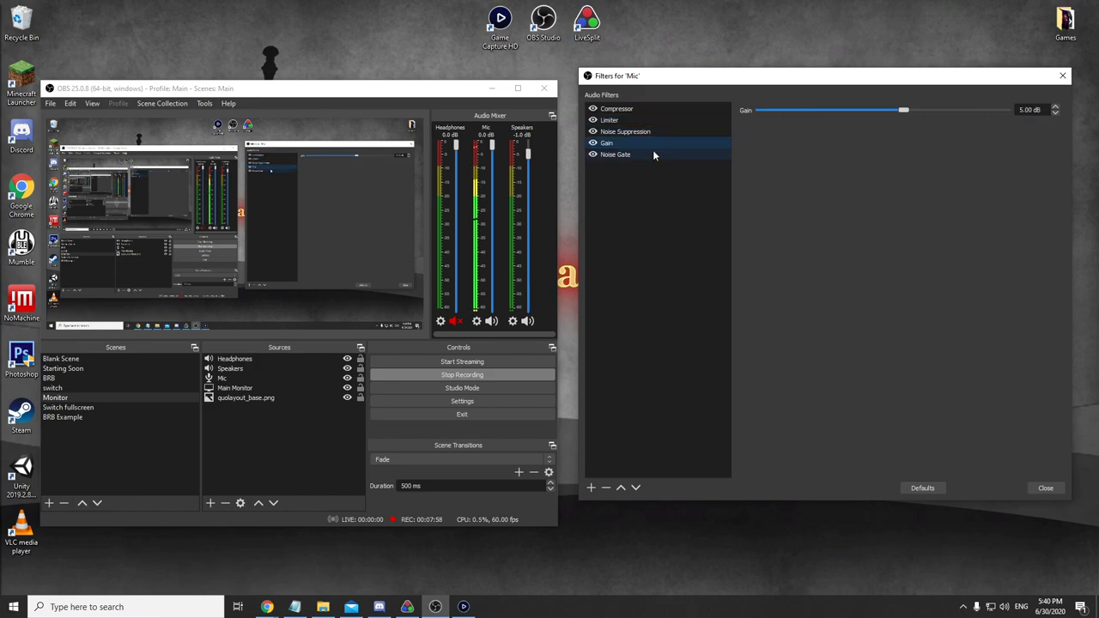
{"action": "left_click", "coordinate": [653, 155]}
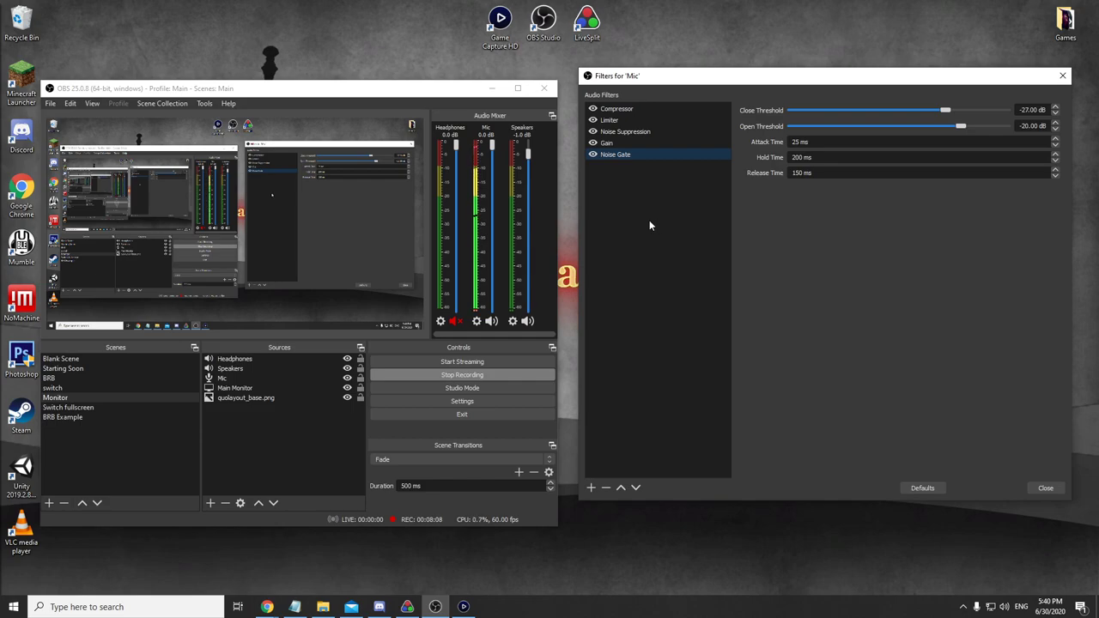
{"action": "right_click", "coordinate": [548, 259]}
{"action": "left_click", "coordinate": [576, 309]}
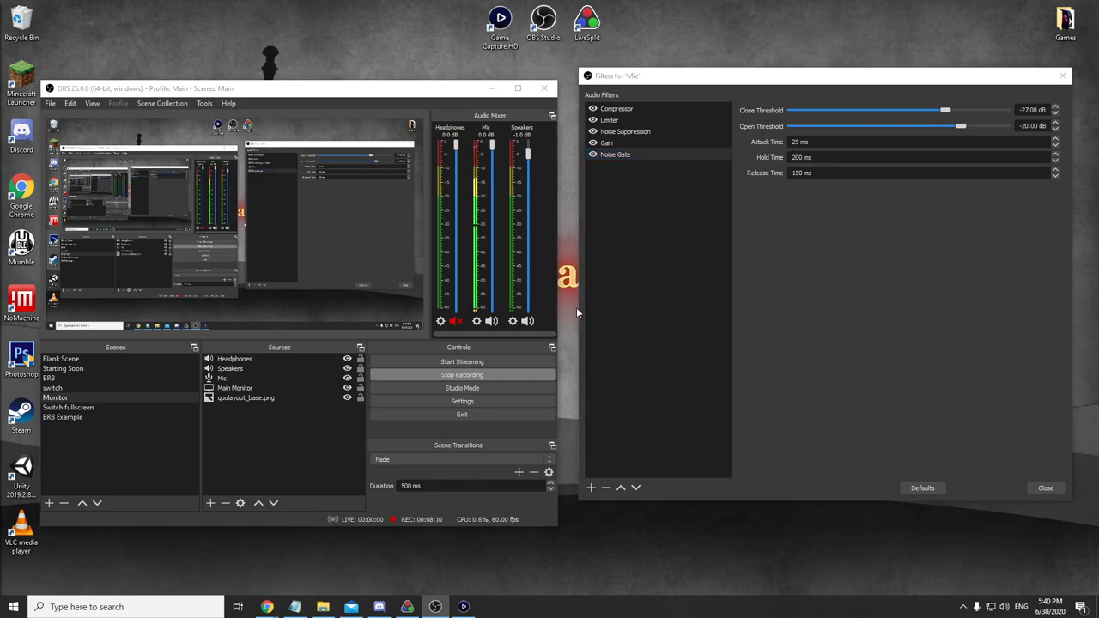
{"action": "left_click", "coordinate": [626, 205]}
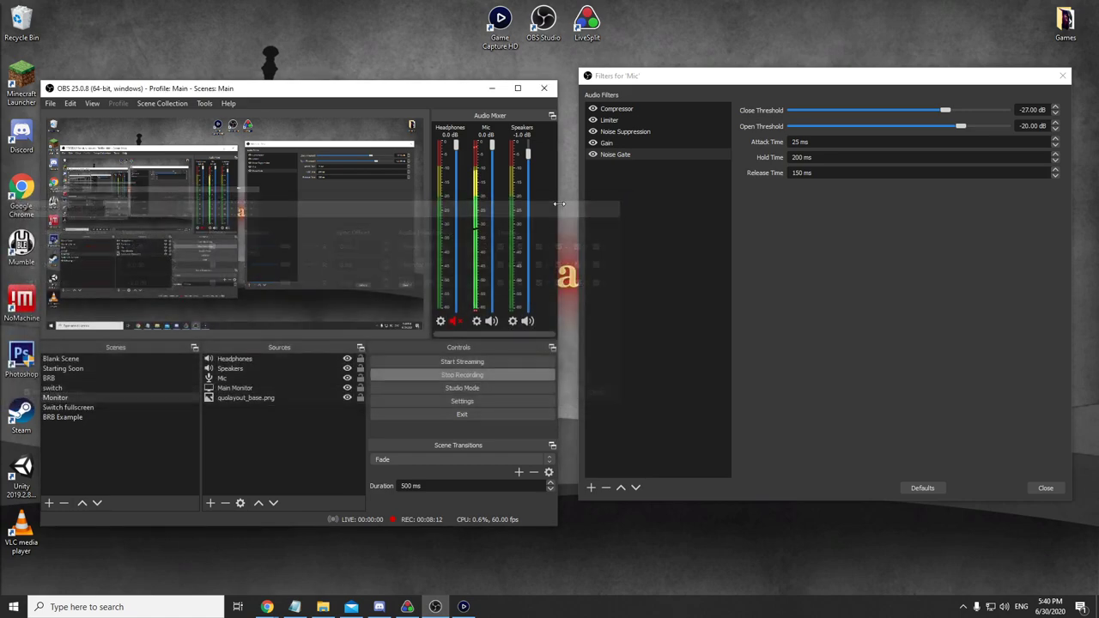
{"action": "right_click", "coordinate": [544, 201]}
{"action": "left_click", "coordinate": [543, 335]}
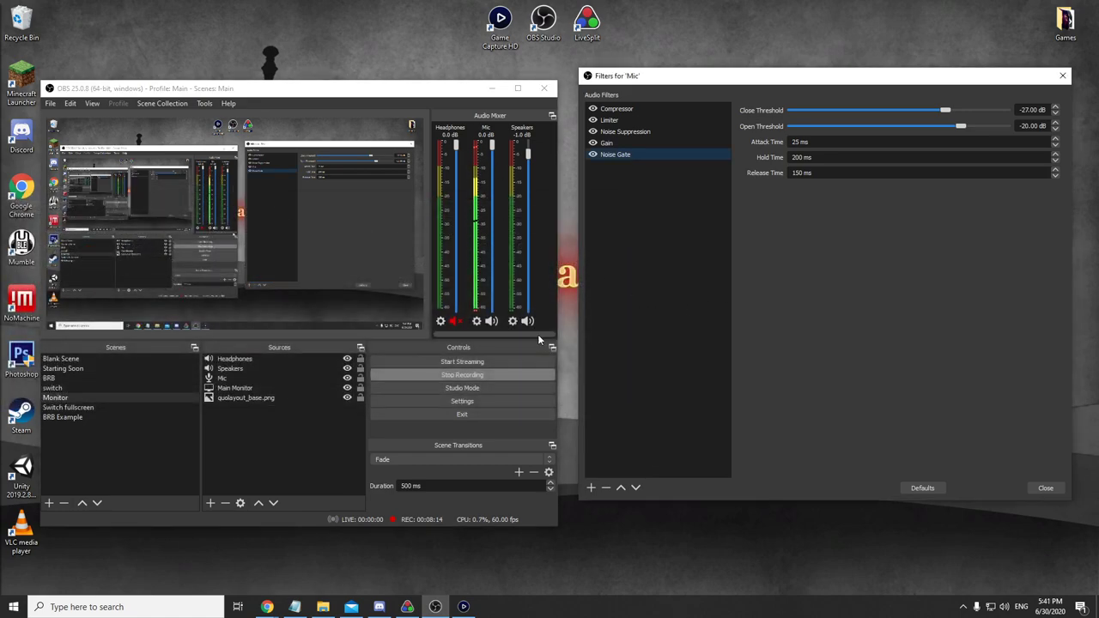
- Set the Mic's audio monitoring to Monitor and Output in the Advanced Audio Properties and close them
{"action": "left_click", "coordinate": [477, 322]}
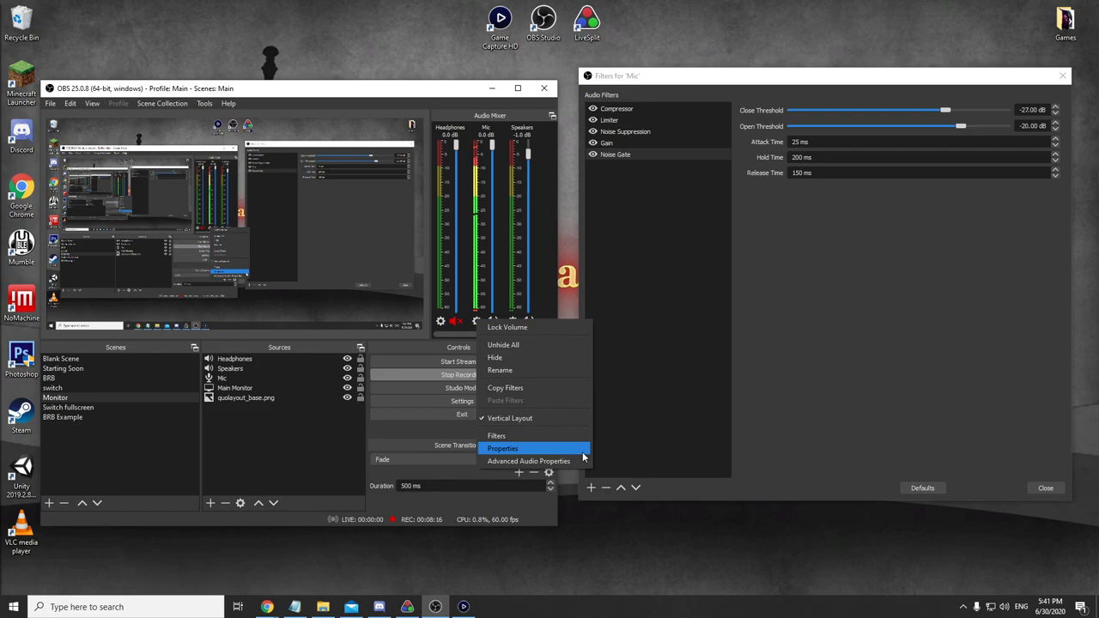
{"action": "left_click", "coordinate": [582, 463]}
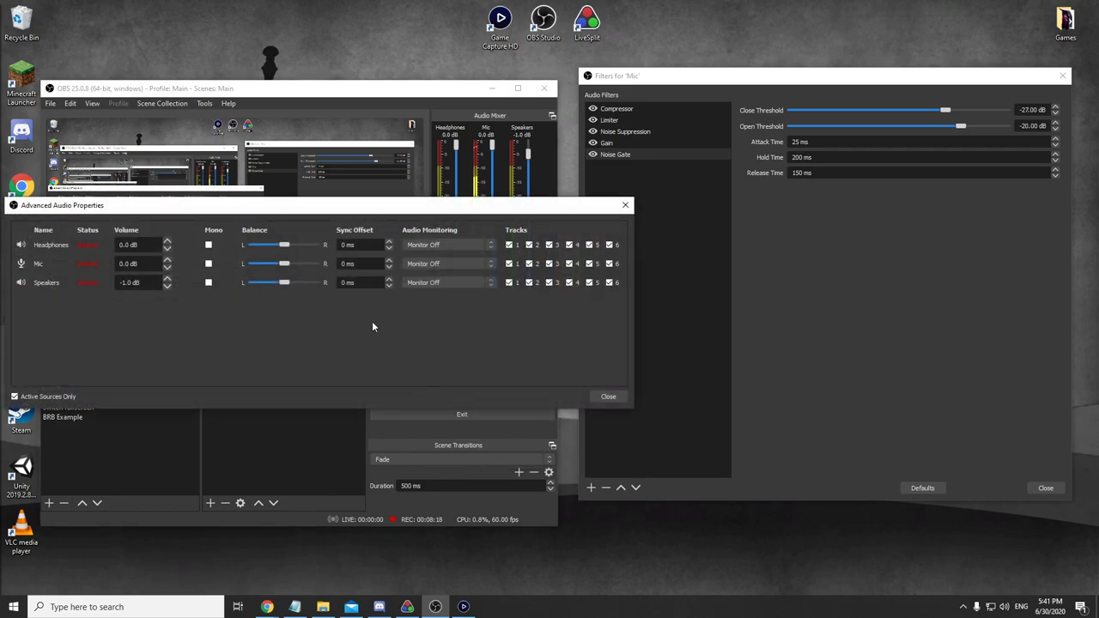
{"action": "left_click_drag", "start_coordinate": [395, 208], "coordinate": [717, 236]}
{"action": "left_click", "coordinate": [764, 326]}
{"action": "left_click", "coordinate": [778, 283]}
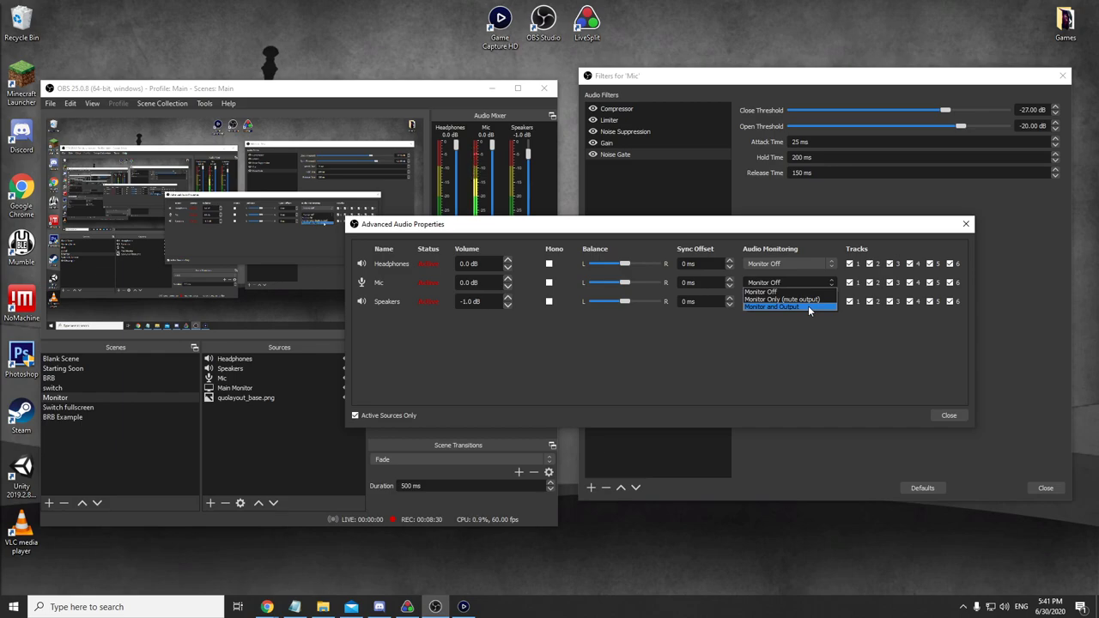
{"action": "left_click", "coordinate": [808, 306]}
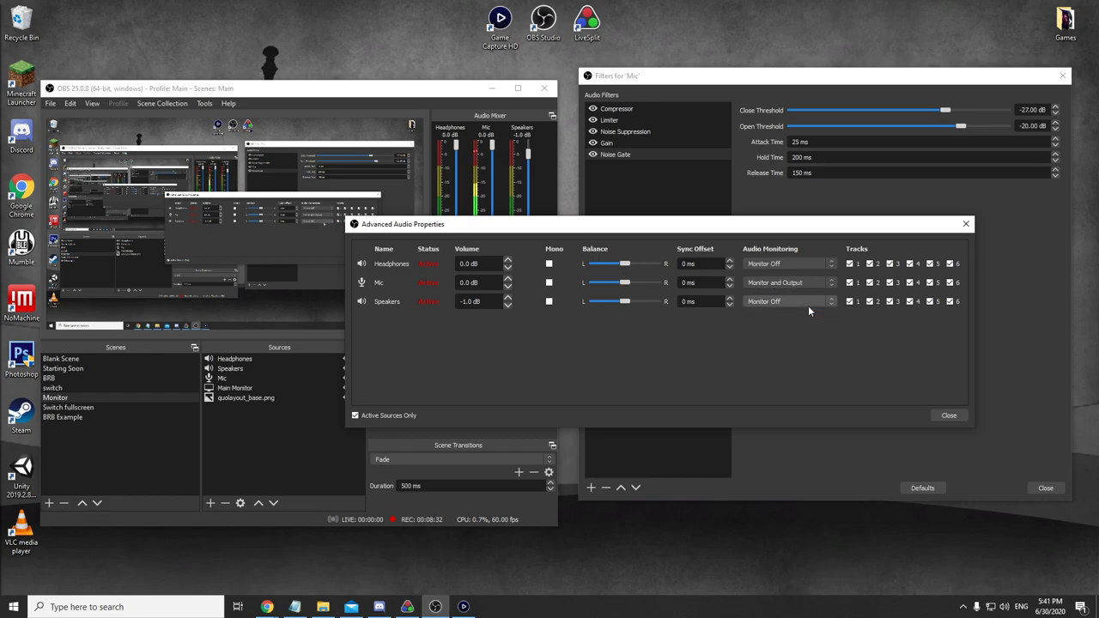
{"action": "left_click", "coordinate": [949, 416]}
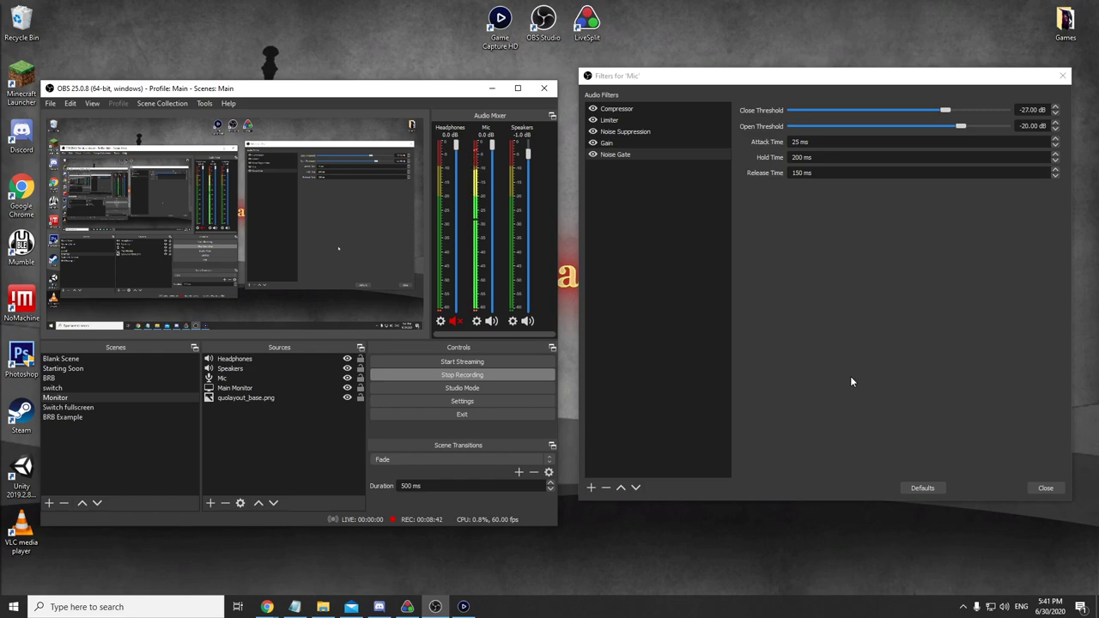
{"action": "left_click_drag", "start_coordinate": [456, 145], "coordinate": [455, 197]}
{"action": "left_click", "coordinate": [455, 320]}
{"action": "left_click", "coordinate": [454, 308]}
{"action": "left_click", "coordinate": [456, 322]}
{"action": "left_click_drag", "start_coordinate": [455, 308], "coordinate": [462, 150]}
- Delete all five existing audio filters from the Mic source, starting with the Compressor
{"action": "left_click", "coordinate": [824, 346]}
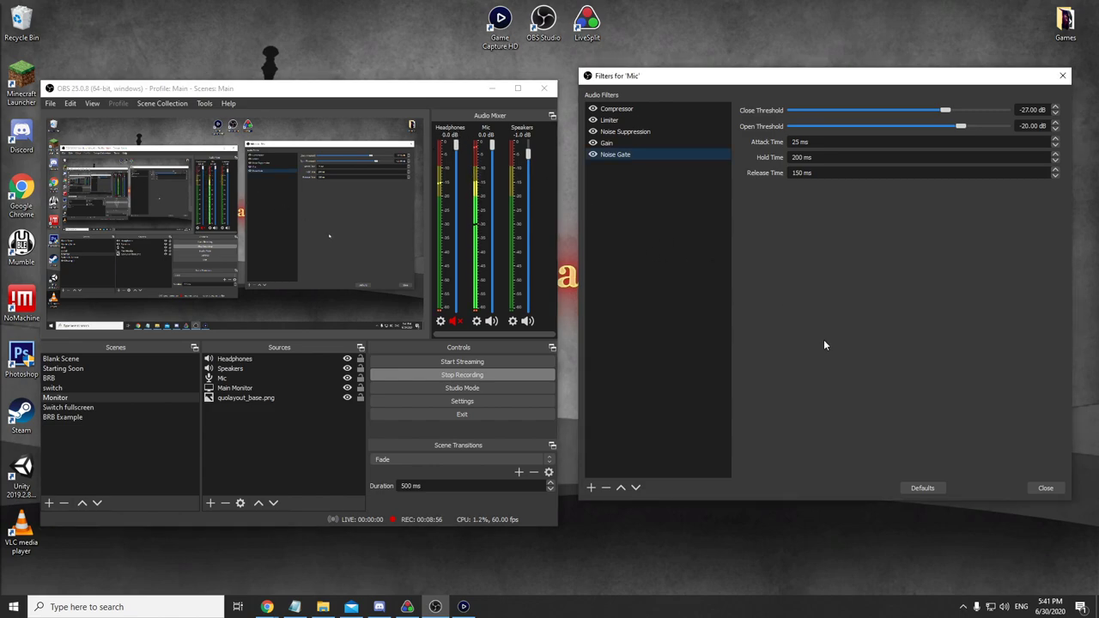
{"action": "left_click", "coordinate": [648, 110]}
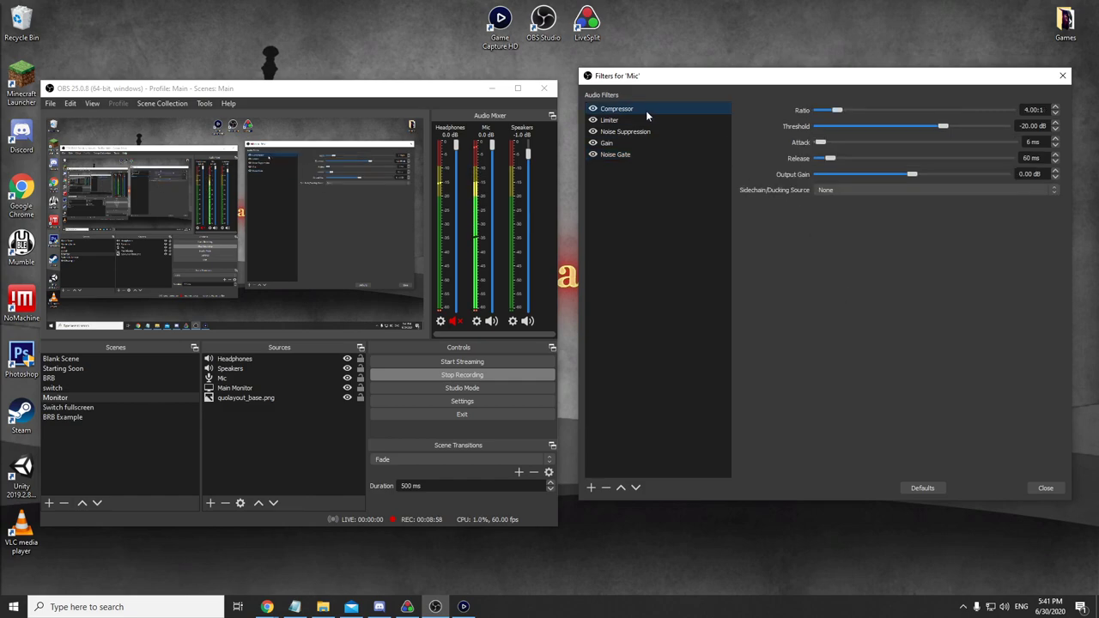
{"action": "key", "text": "Delete"}
{"action": "key", "text": "Return"}
{"action": "key", "text": "Delete"}
{"action": "key", "text": "Return"}
{"action": "key", "text": "Delete"}
{"action": "key", "text": "Return"}
{"action": "key", "text": "Delete"}
{"action": "key", "text": "Return"}
{"action": "key", "text": "Delete"}
{"action": "key", "text": "Return"}
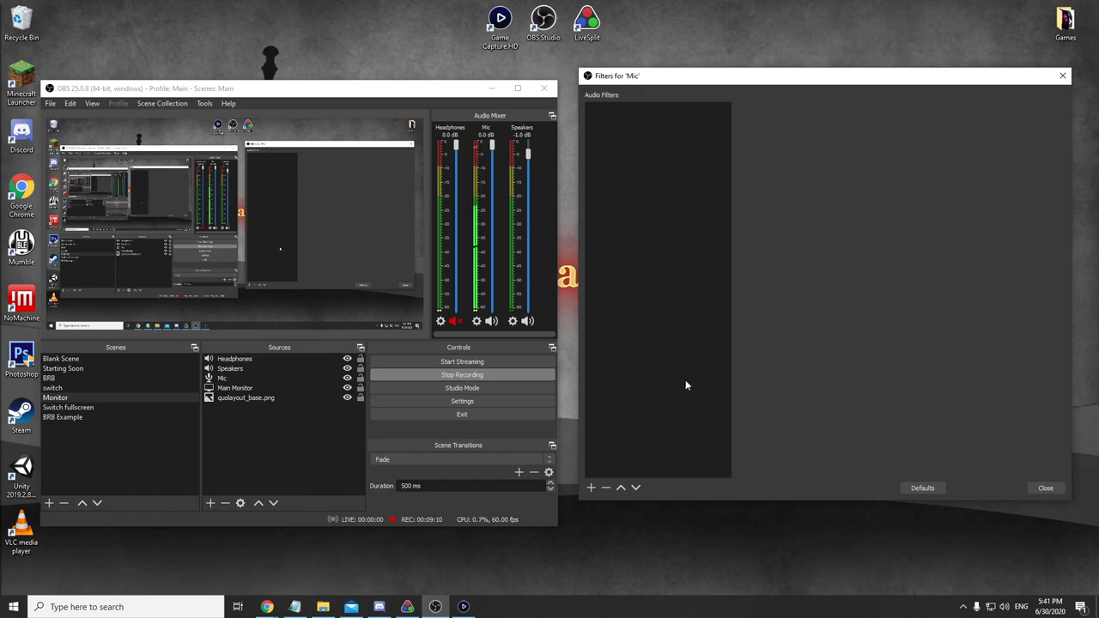
- Add a Compressor filter to the Mic source, keeping its default name
{"action": "left_click", "coordinate": [591, 488]}
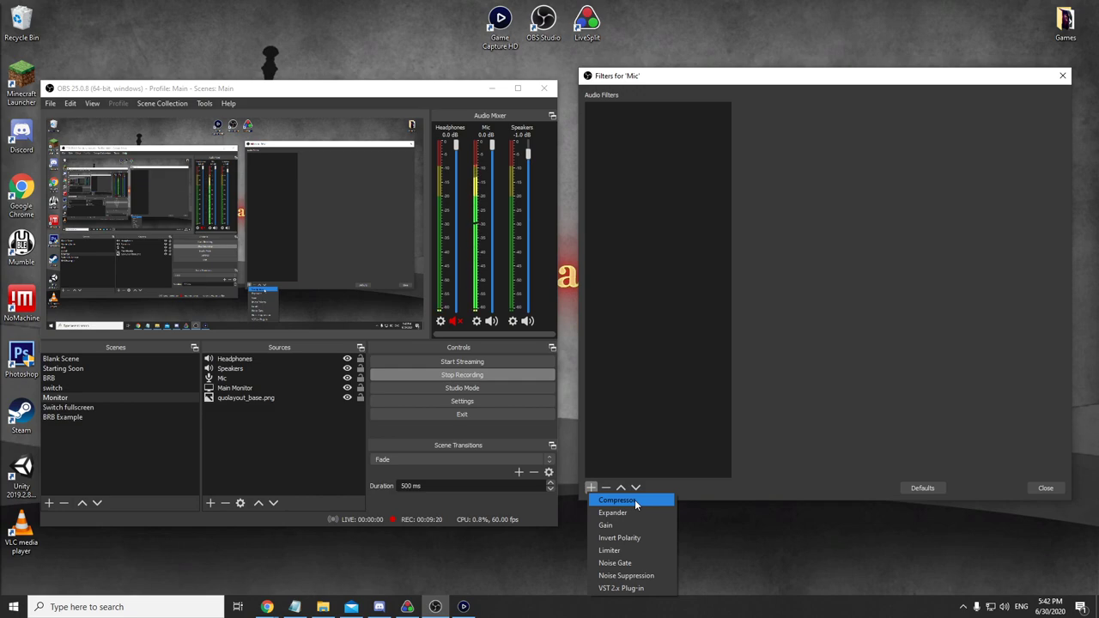
{"action": "left_click", "coordinate": [636, 502]}
{"action": "left_click", "coordinate": [805, 308]}
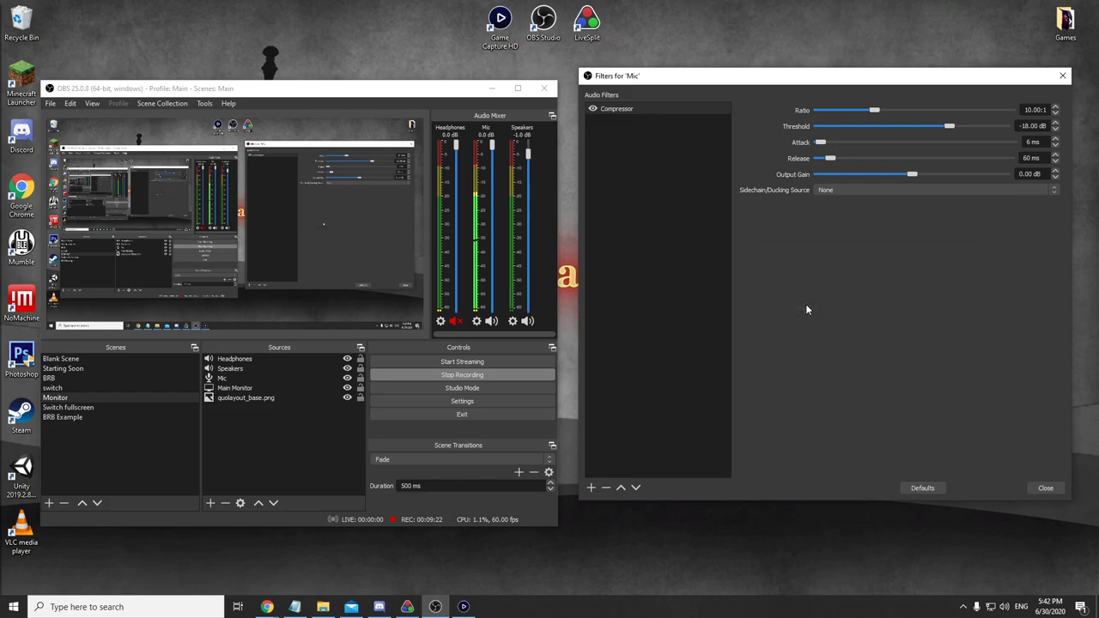
- Set the Compressor's ratio to 4.00:1 and its threshold to -22.00 dB, toggling the filter off and on to compare the sound
{"action": "left_click", "coordinate": [593, 109]}
{"action": "left_click", "coordinate": [593, 109]}
{"action": "left_click", "coordinate": [593, 112]}
{"action": "left_click_drag", "start_coordinate": [874, 111], "coordinate": [840, 110]}
{"action": "left_click_drag", "start_coordinate": [940, 127], "coordinate": [943, 127]}
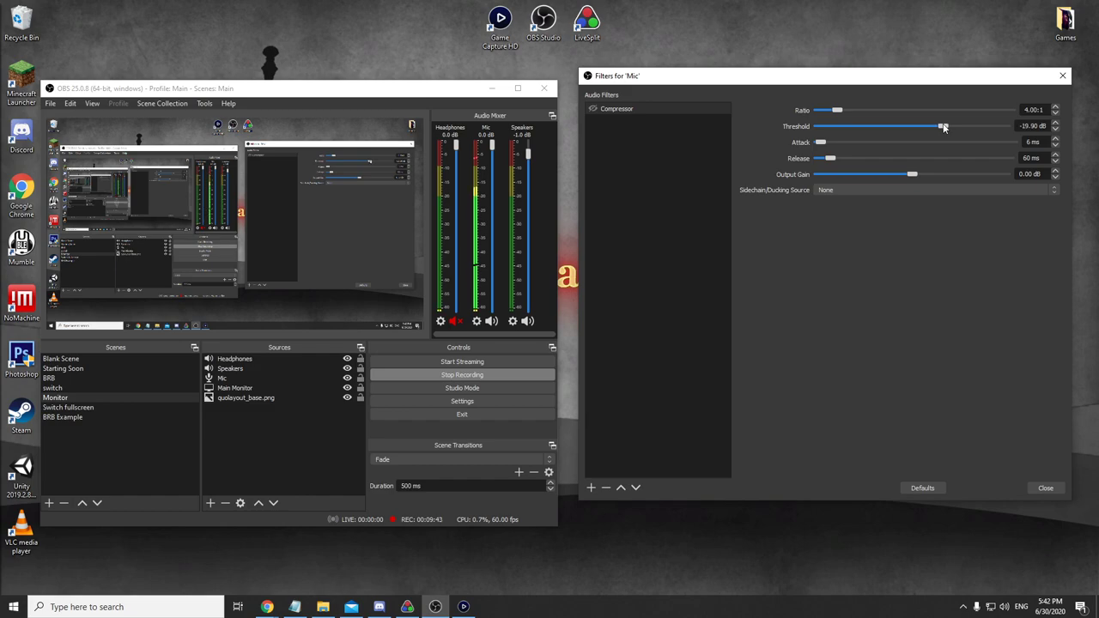
{"action": "left_click", "coordinate": [1057, 130]}
{"action": "left_click", "coordinate": [591, 120]}
{"action": "left_click", "coordinate": [592, 108]}
{"action": "left_click_drag", "start_coordinate": [948, 129], "coordinate": [941, 126]}
{"action": "left_click", "coordinate": [592, 109]}
- Add a Limiter filter to the Mic with its default name and set its threshold to -8.00 dB
{"action": "left_click", "coordinate": [590, 487]}
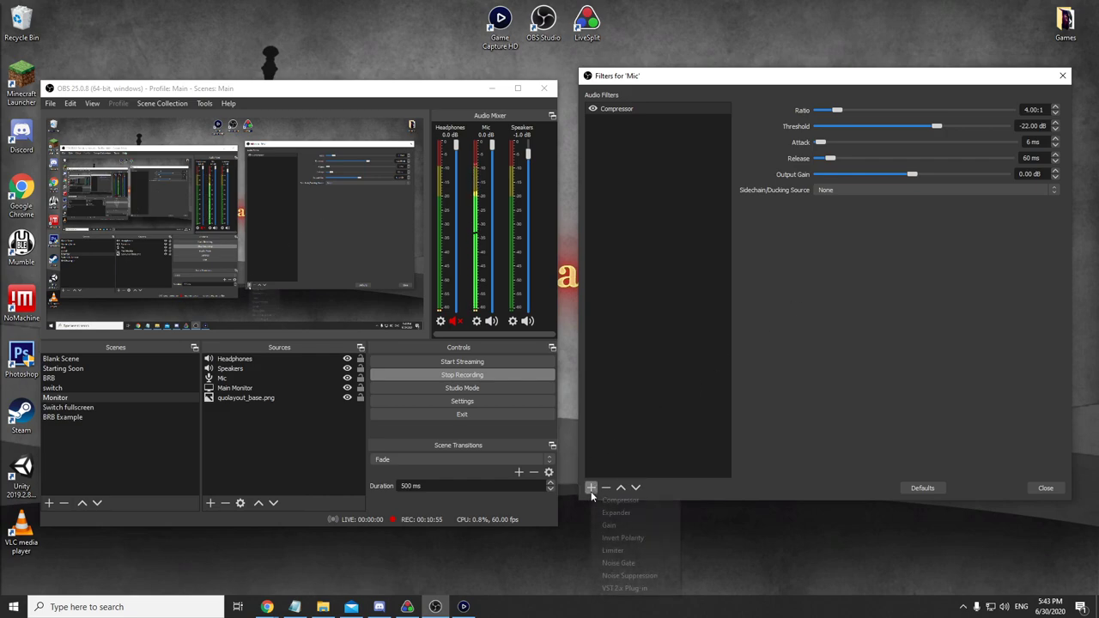
{"action": "left_click", "coordinate": [619, 550]}
{"action": "left_click", "coordinate": [800, 309]}
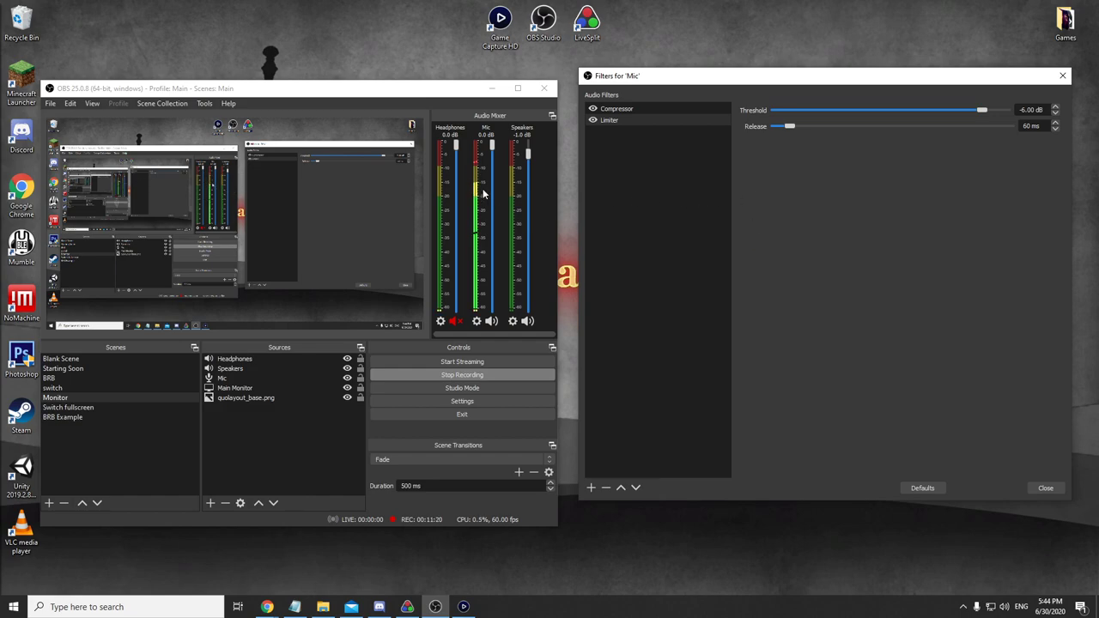
{"action": "left_click_drag", "start_coordinate": [984, 112], "coordinate": [976, 111]}
{"action": "left_click", "coordinate": [1055, 113]}
{"action": "left_click", "coordinate": [1055, 114]}
{"action": "left_click", "coordinate": [637, 296]}
- Add a Gain filter to the Mic with its default name and set the gain to 6.00 dB
{"action": "left_click", "coordinate": [591, 487]}
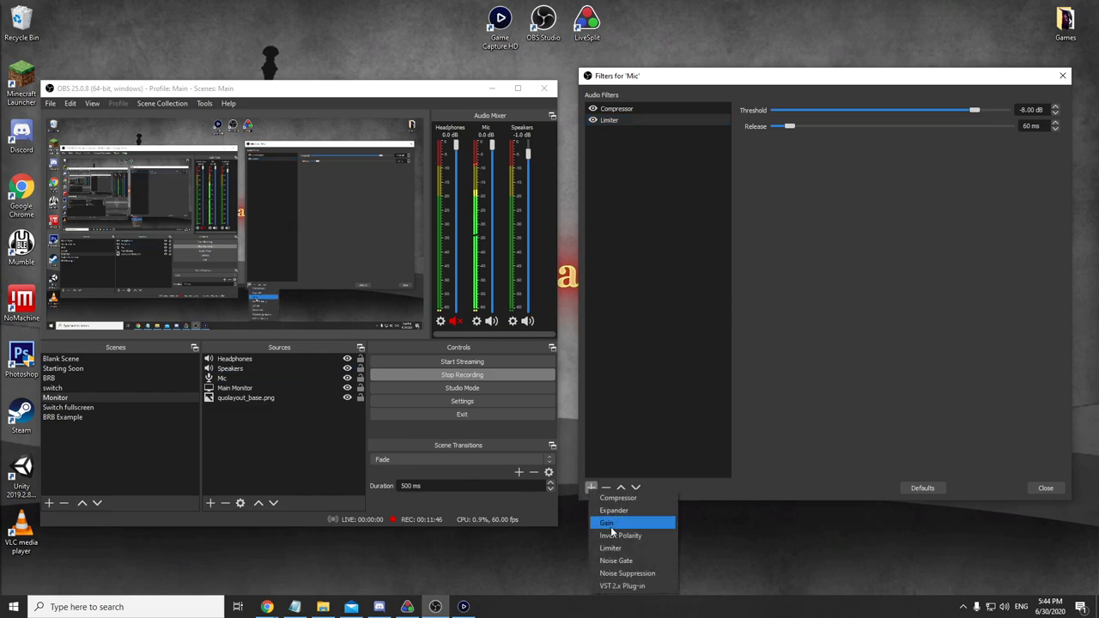
{"action": "left_click", "coordinate": [611, 523]}
{"action": "left_click", "coordinate": [803, 309]}
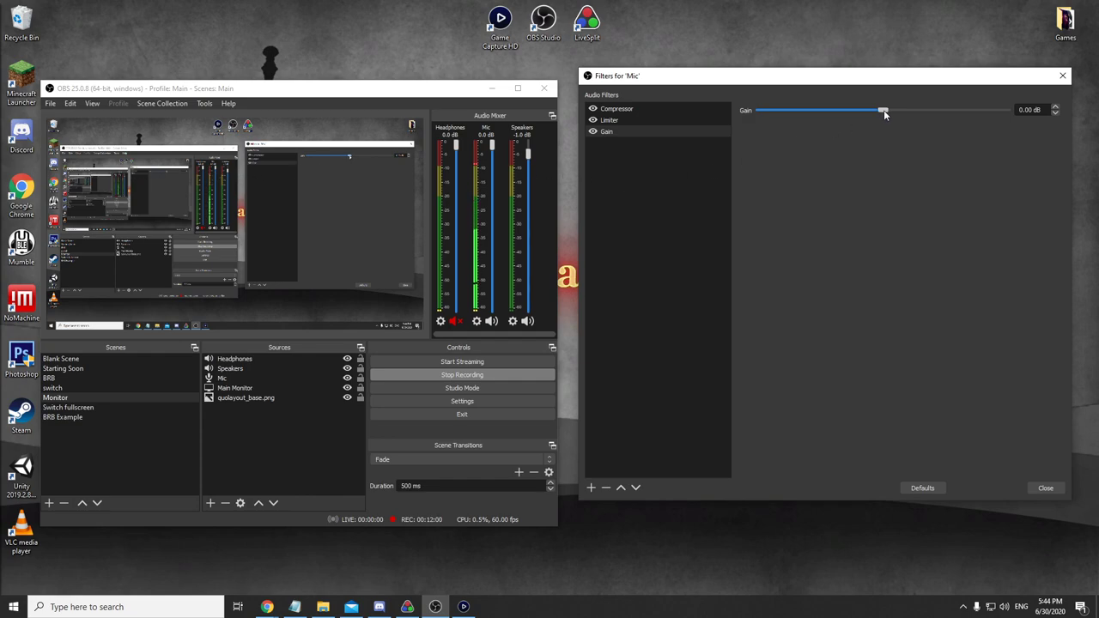
{"action": "left_click_drag", "start_coordinate": [885, 115], "coordinate": [905, 114]}
{"action": "left_click_drag", "start_coordinate": [906, 114], "coordinate": [910, 109]}
{"action": "left_click", "coordinate": [1056, 114]}
{"action": "left_click", "coordinate": [1055, 113]}
- Add a Noise Suppression filter at a suppression level of 0 dB and place it above the Gain filter
{"action": "left_click", "coordinate": [590, 487]}
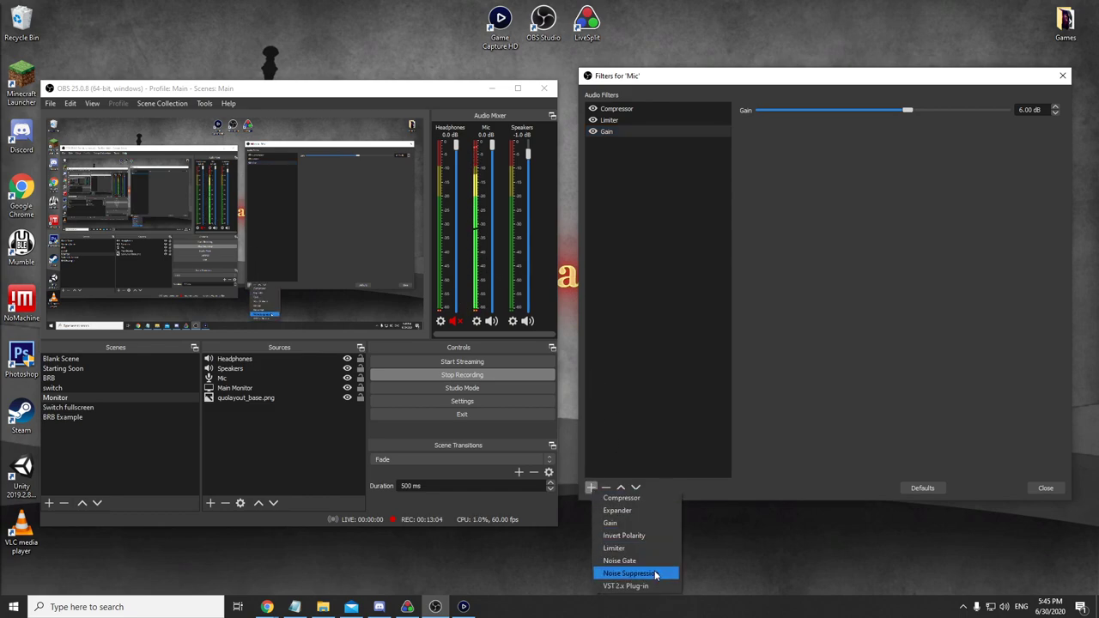
{"action": "left_click", "coordinate": [655, 574]}
{"action": "left_click", "coordinate": [815, 309]}
{"action": "left_click_drag", "start_coordinate": [906, 111], "coordinate": [1018, 111]}
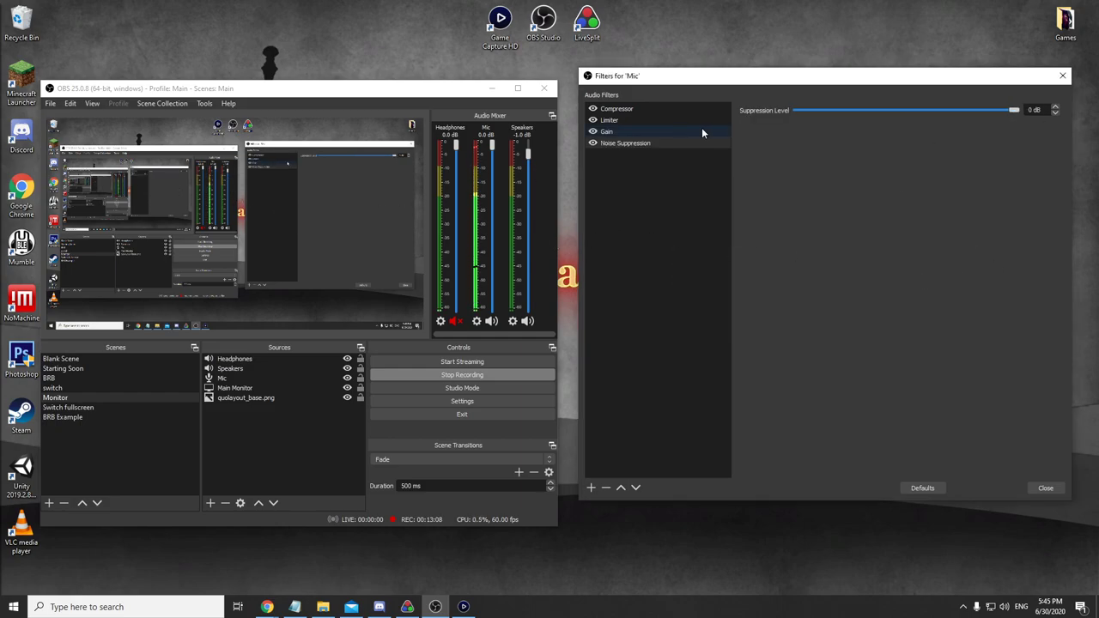
{"action": "left_click", "coordinate": [621, 488]}
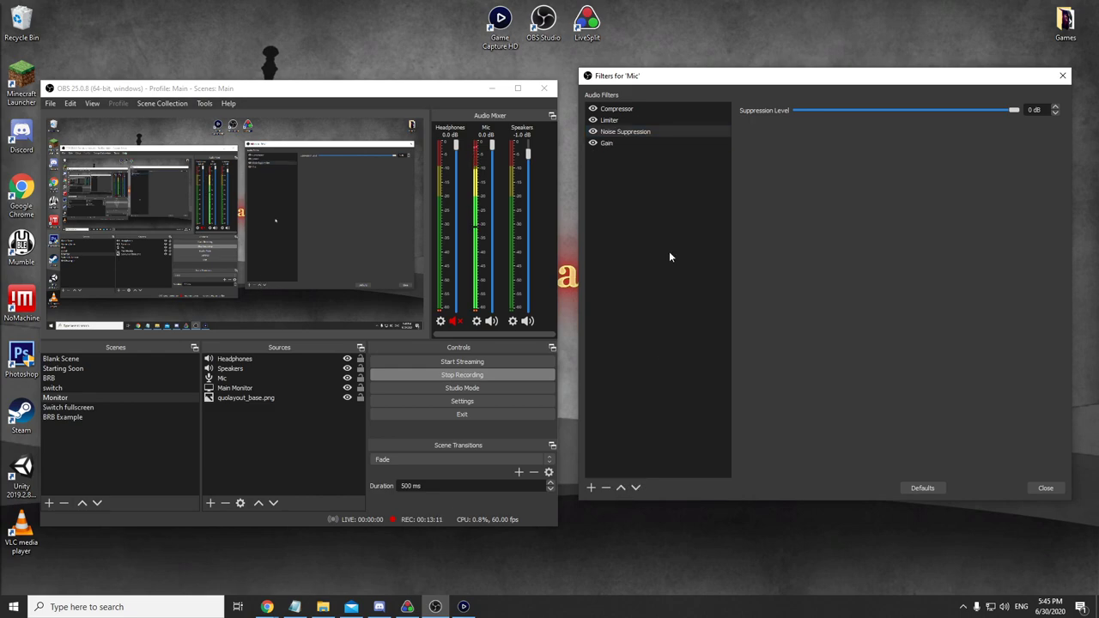
- Move the Noise Suppression filter below Gain and back above it to demonstrate reordering the filters
{"action": "left_click", "coordinate": [628, 143]}
{"action": "left_click", "coordinate": [630, 131]}
{"action": "left_click", "coordinate": [634, 144]}
{"action": "left_click", "coordinate": [636, 132]}
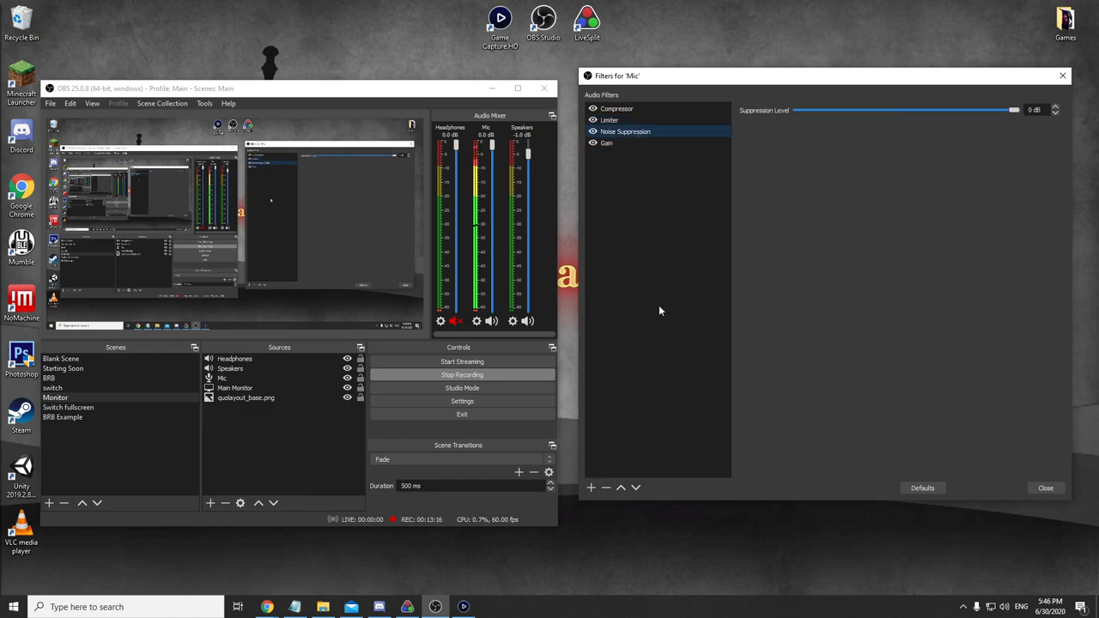
{"action": "left_click", "coordinate": [636, 487]}
{"action": "left_click", "coordinate": [621, 487]}
- Set the suppression level to -12 dB with Gain temporarily disabled, toggling Noise Suppression to compare the sound before re-enabling Gain
{"action": "left_click", "coordinate": [593, 143]}
{"action": "left_click_drag", "start_coordinate": [1018, 110], "coordinate": [977, 110]}
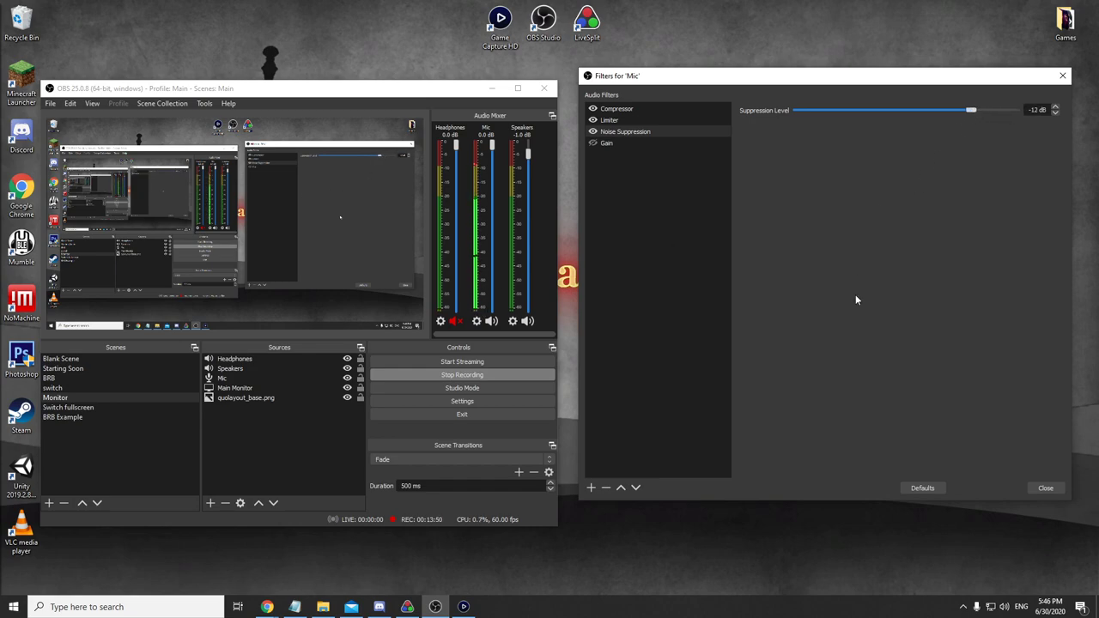
{"action": "left_click", "coordinate": [595, 131]}
{"action": "left_click", "coordinate": [594, 133]}
{"action": "left_click", "coordinate": [593, 133]}
{"action": "left_click", "coordinate": [593, 143]}
{"action": "left_click", "coordinate": [593, 131]}
{"action": "left_click", "coordinate": [593, 131]}
- Add a Noise Gate filter to the Mic source, keeping its default name
{"action": "left_click", "coordinate": [591, 487]}
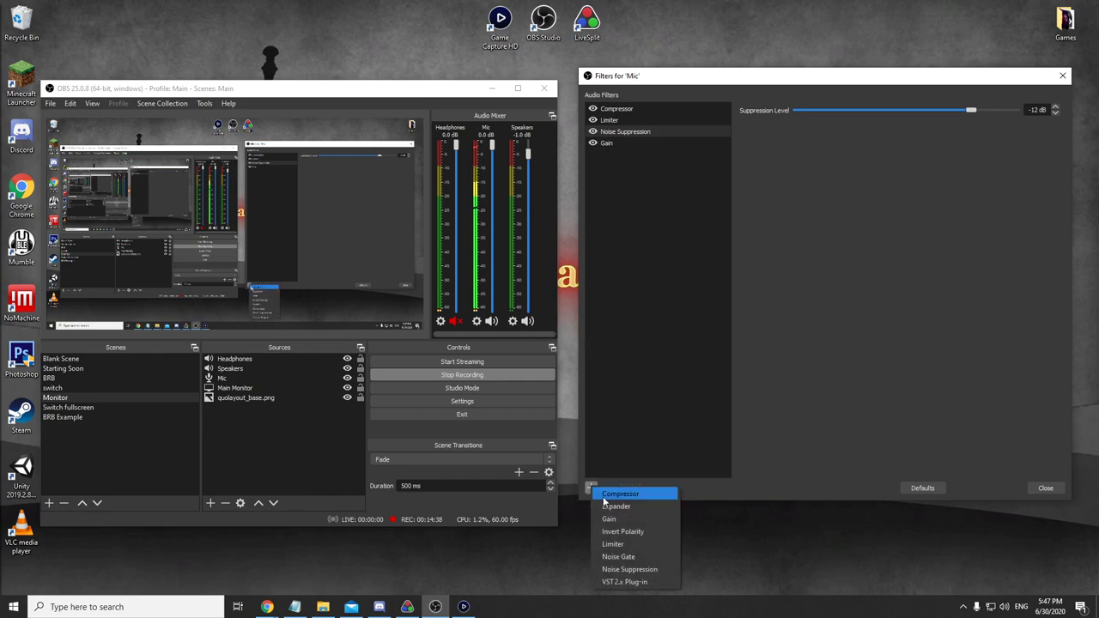
{"action": "left_click", "coordinate": [635, 560]}
{"action": "left_click", "coordinate": [803, 309]}
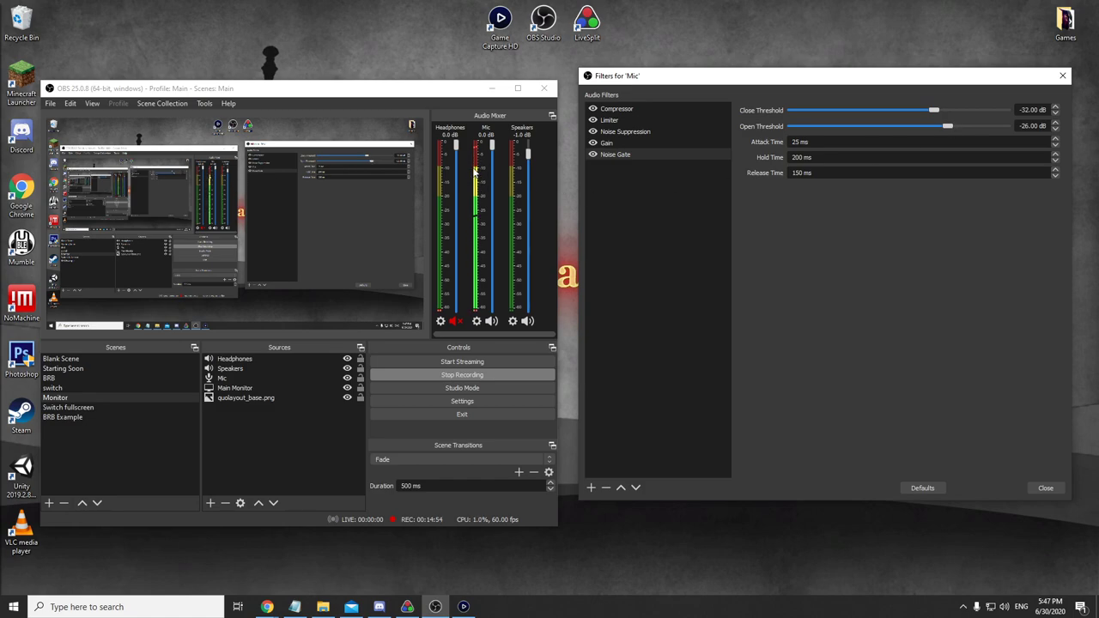
- Set the Noise Gate's close threshold to -27.00 dB and open threshold to -20.00 dB, and close the Mic filters
{"action": "left_click_drag", "start_coordinate": [948, 127], "coordinate": [974, 110]}
{"action": "left_click_drag", "start_coordinate": [982, 112], "coordinate": [978, 111]}
{"action": "left_click_drag", "start_coordinate": [979, 111], "coordinate": [953, 127]}
{"action": "left_click_drag", "start_coordinate": [952, 126], "coordinate": [957, 127]}
{"action": "left_click_drag", "start_coordinate": [1048, 126], "coordinate": [1022, 126]}
{"action": "left_click", "coordinate": [992, 123]}
{"action": "left_click_drag", "start_coordinate": [958, 131], "coordinate": [963, 132]}
{"action": "left_click", "coordinate": [1045, 488]}
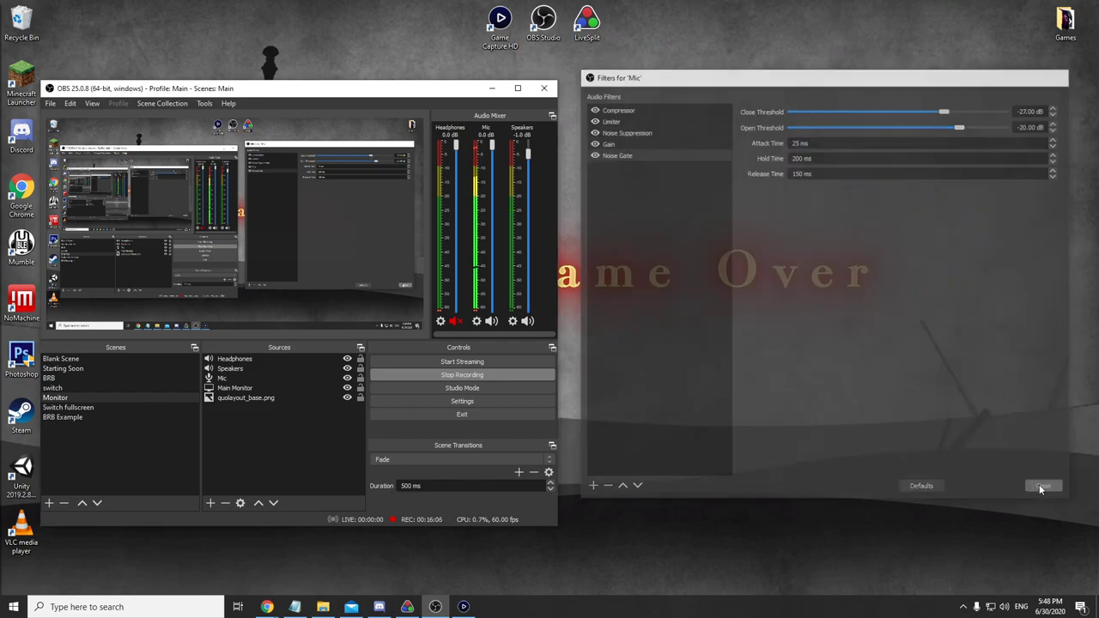
- Review the Compressor and Limiter settings in the Headphones source's filters and close them
{"action": "left_click_drag", "start_coordinate": [373, 97], "coordinate": [425, 100]}
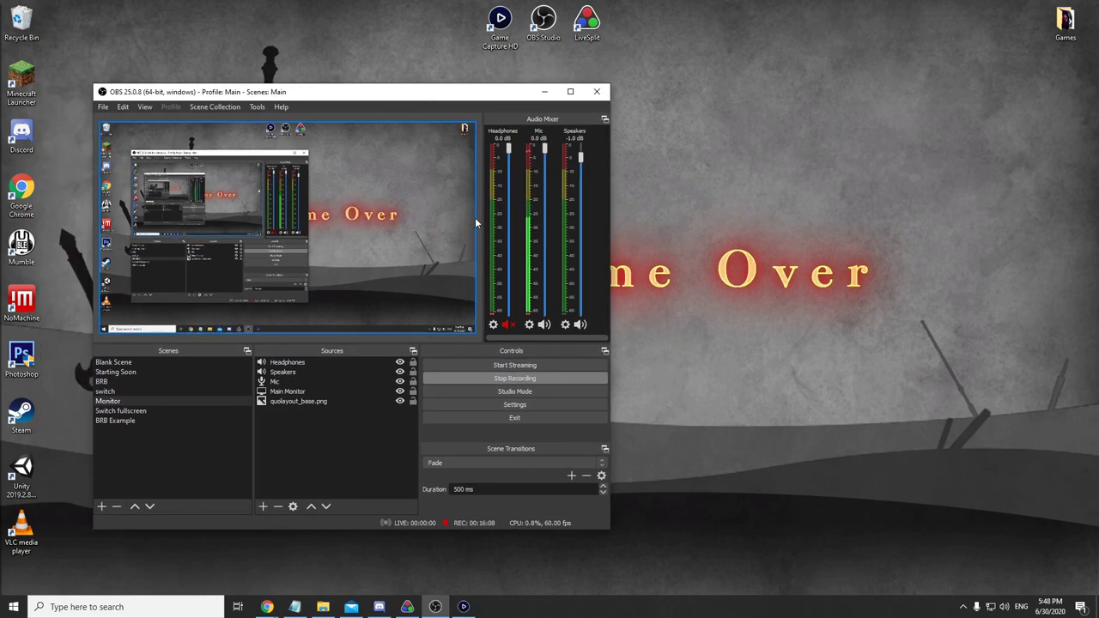
{"action": "left_click", "coordinate": [494, 325]}
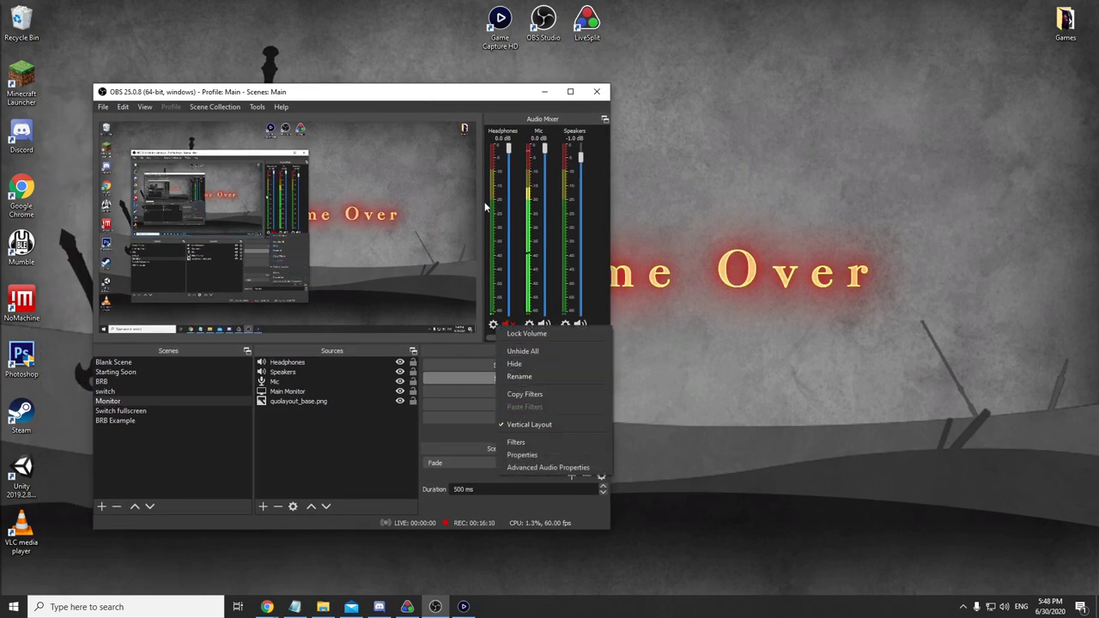
{"action": "left_click", "coordinate": [541, 444]}
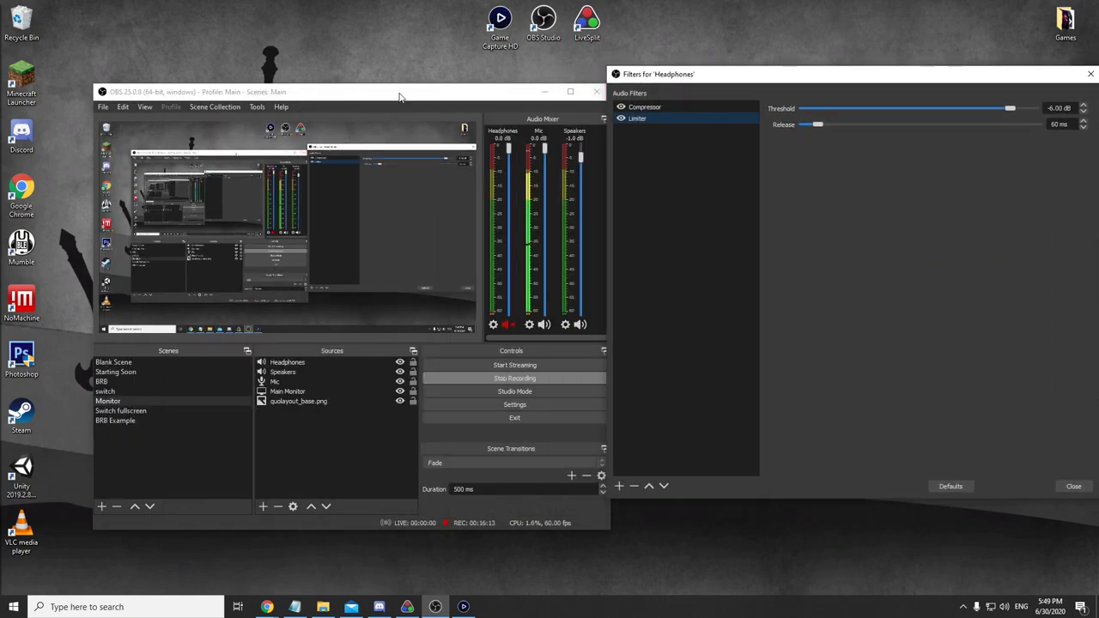
{"action": "left_click", "coordinate": [662, 107]}
{"action": "left_click", "coordinate": [658, 119]}
{"action": "left_click", "coordinate": [663, 108]}
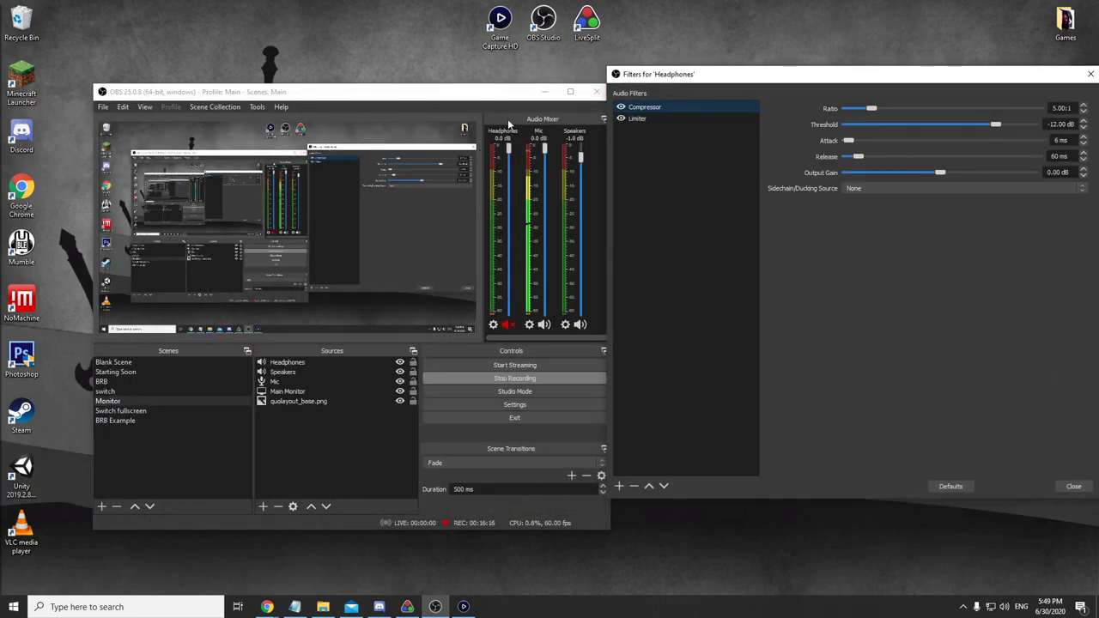
{"action": "left_click_drag", "start_coordinate": [1061, 74], "coordinate": [1001, 80]}
{"action": "left_click", "coordinate": [1031, 79]}
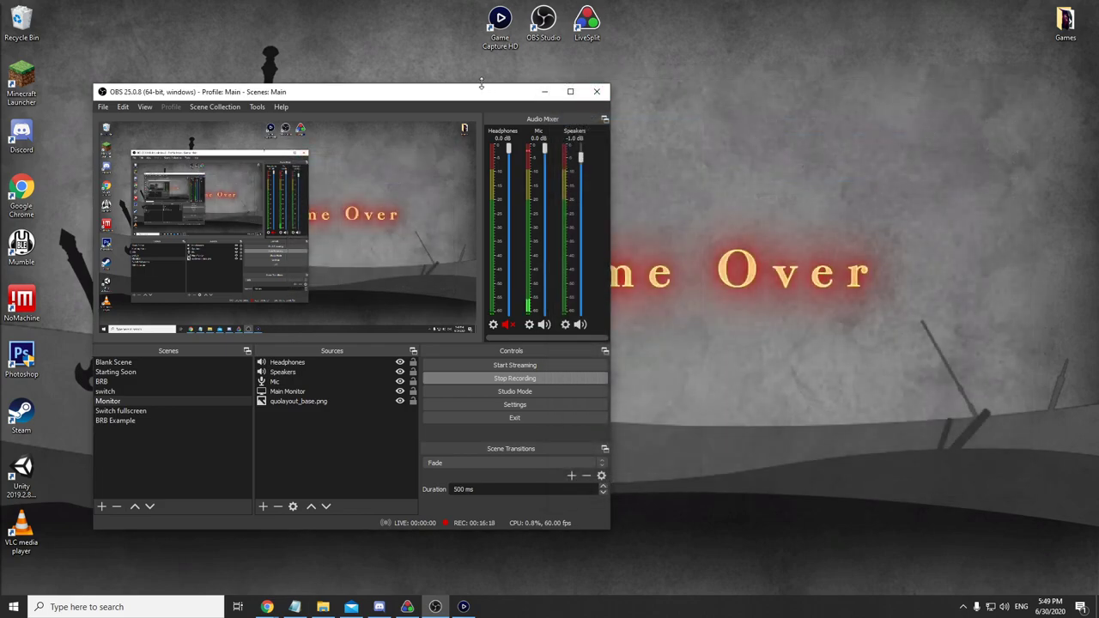
- Switch to Discord and open its Voice & Video settings to check the input and output devices
{"action": "left_click_drag", "start_coordinate": [452, 96], "coordinate": [505, 95]}
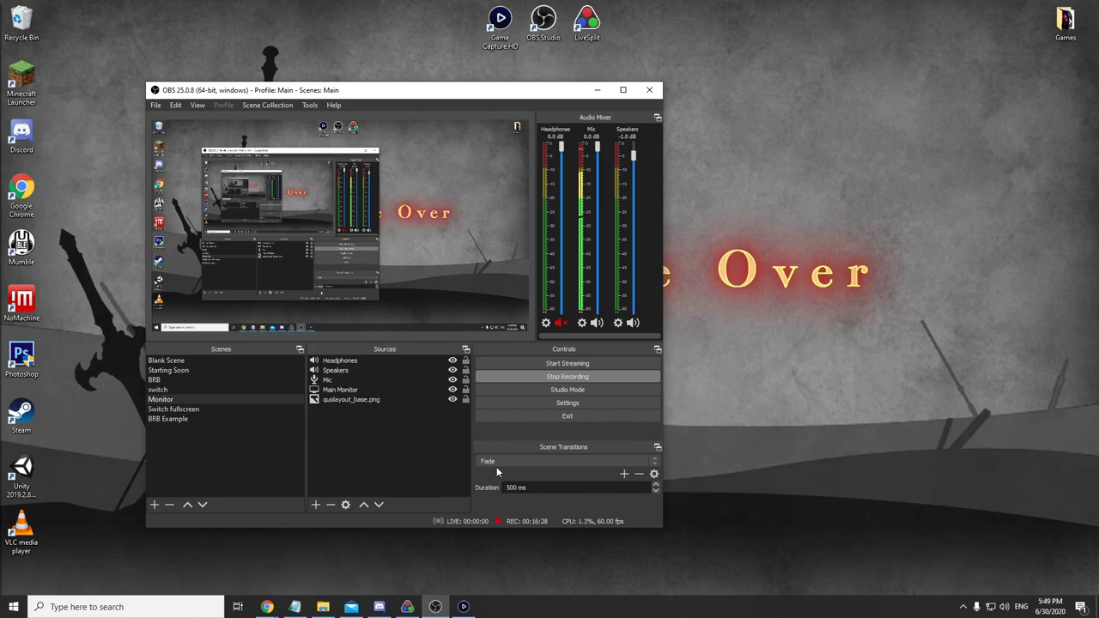
{"action": "left_click_drag", "start_coordinate": [421, 98], "coordinate": [358, 44]}
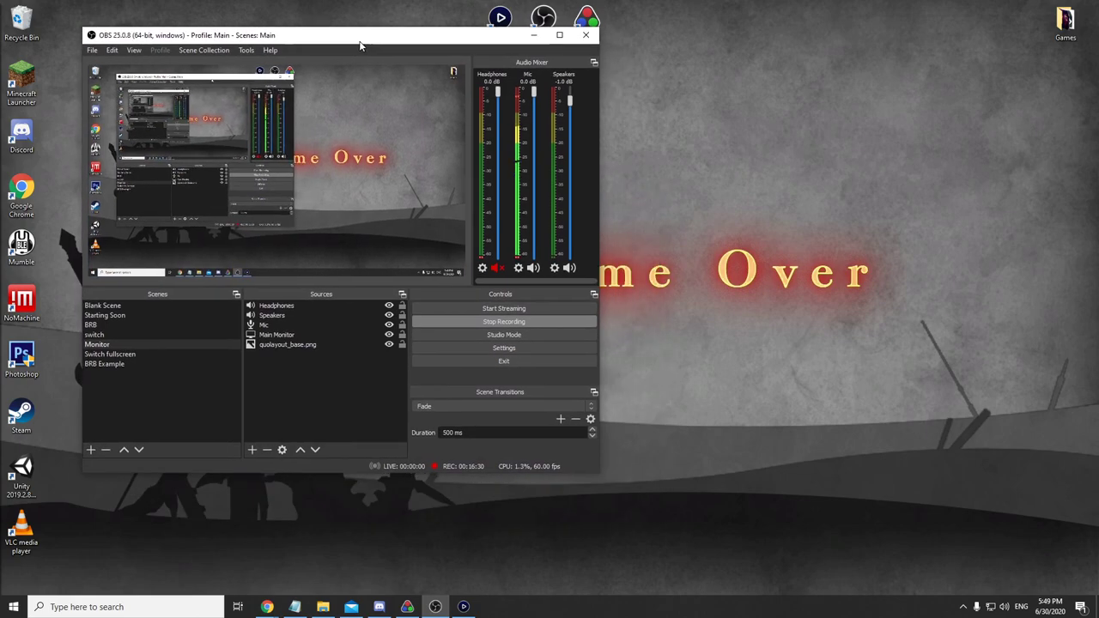
{"action": "left_click", "coordinate": [378, 607]}
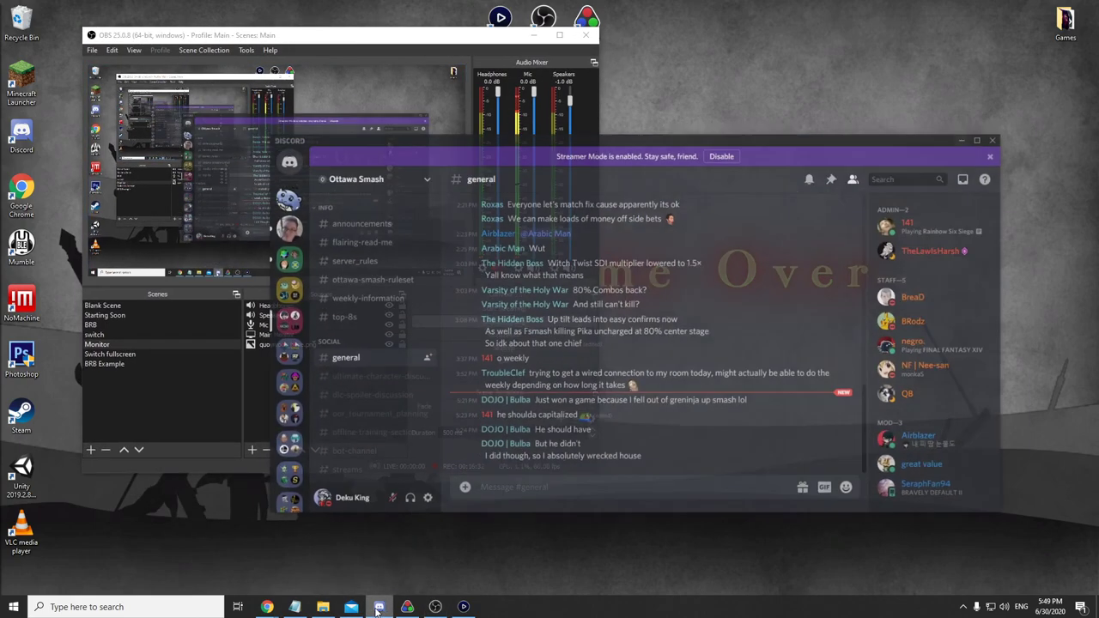
{"action": "left_click", "coordinate": [429, 488]}
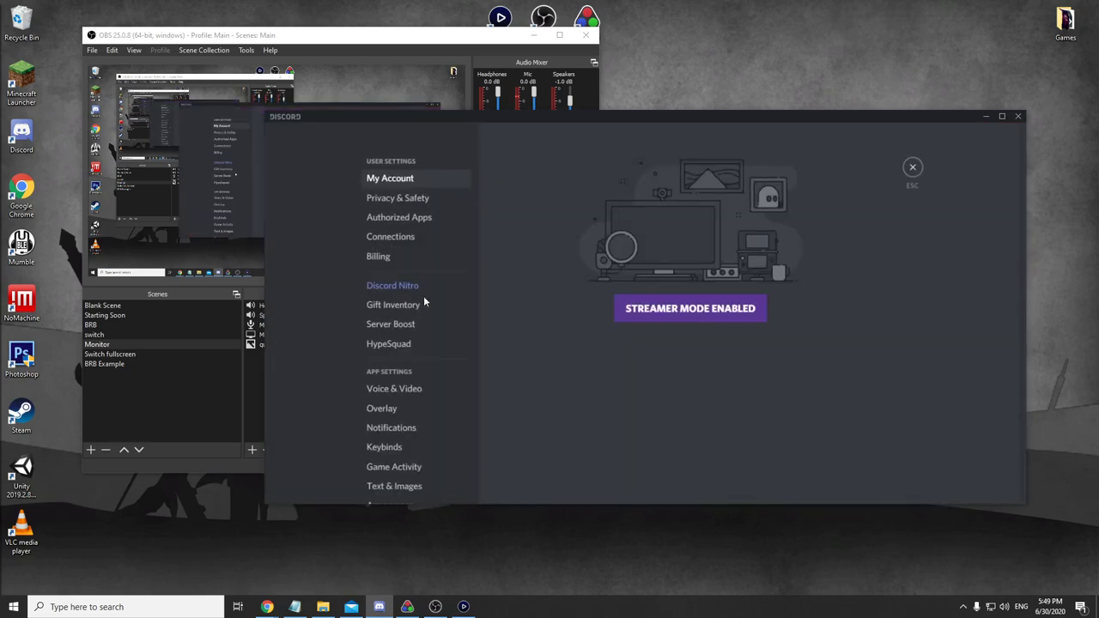
{"action": "left_click", "coordinate": [397, 390]}
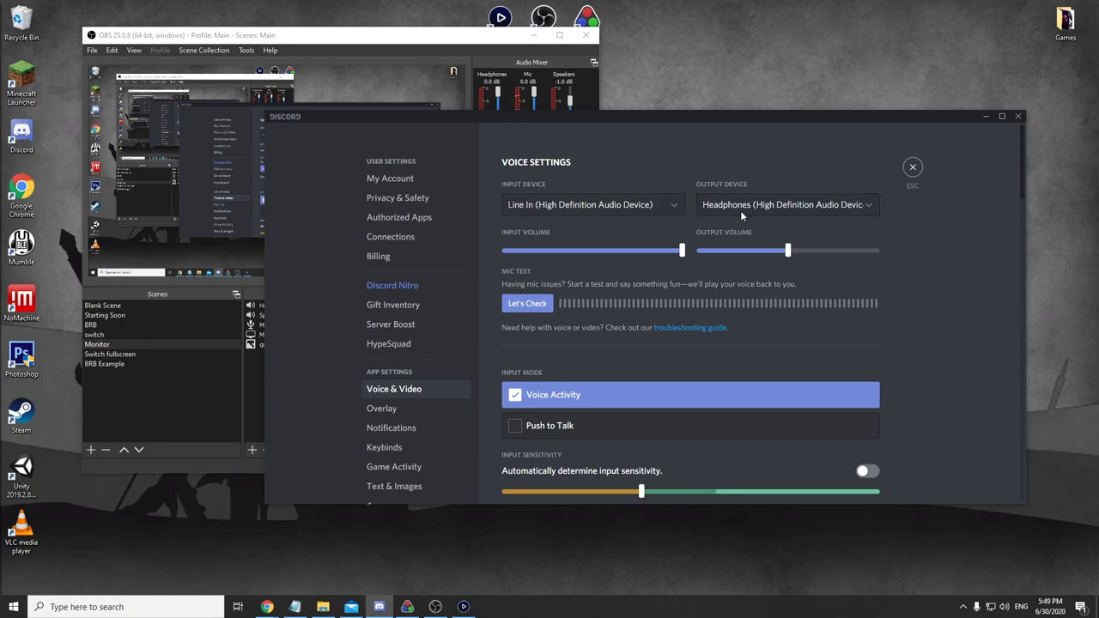
{"action": "left_click_drag", "start_coordinate": [758, 112], "coordinate": [664, 159]}
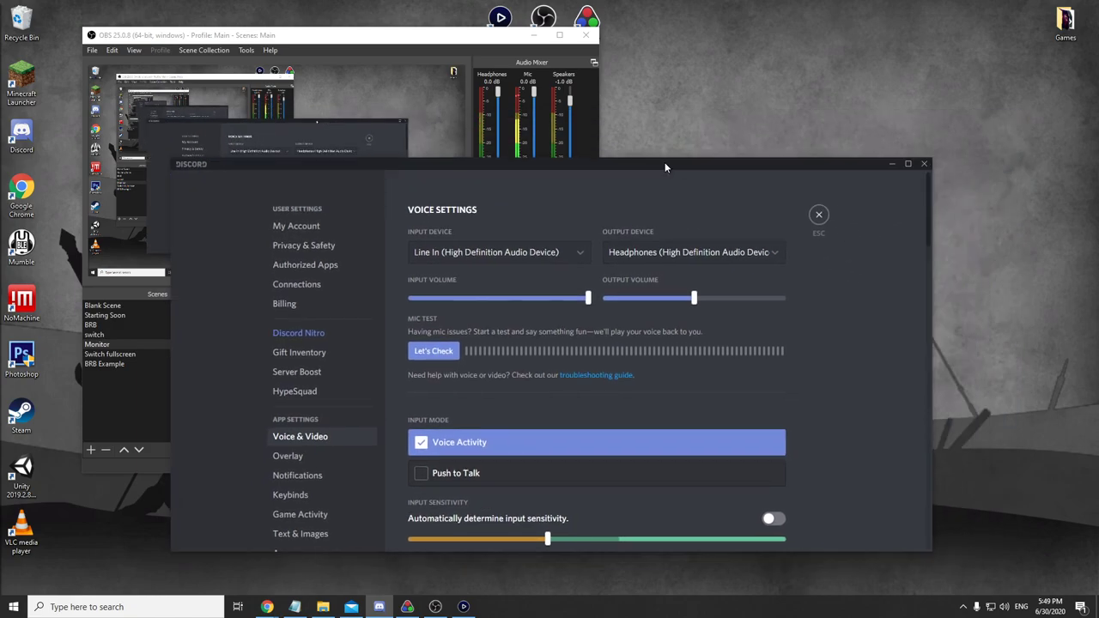
- Switch back to OBS and try out the volume faders, leaving Headphones at 0.0 dB and Speakers at -1.1 dB
{"action": "left_click", "coordinate": [434, 43]}
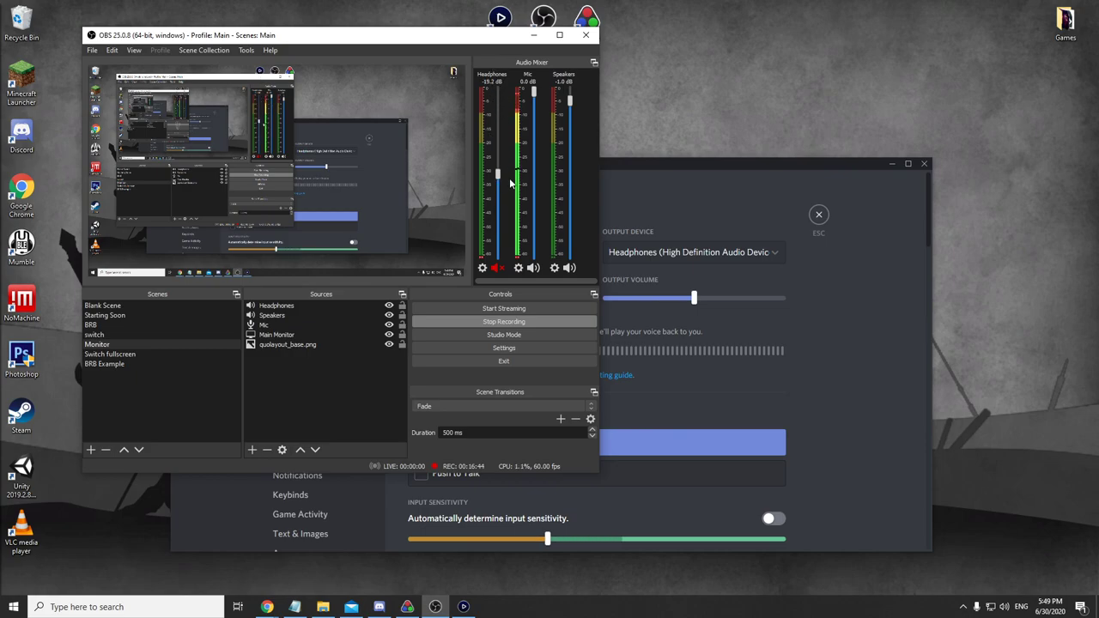
{"action": "mouse_move", "coordinate": [498, 93]}
{"action": "left_mouse_down"}
{"action": "mouse_move", "coordinate": [506, 164]}
{"action": "mouse_move", "coordinate": [497, 102]}
{"action": "left_mouse_up"}
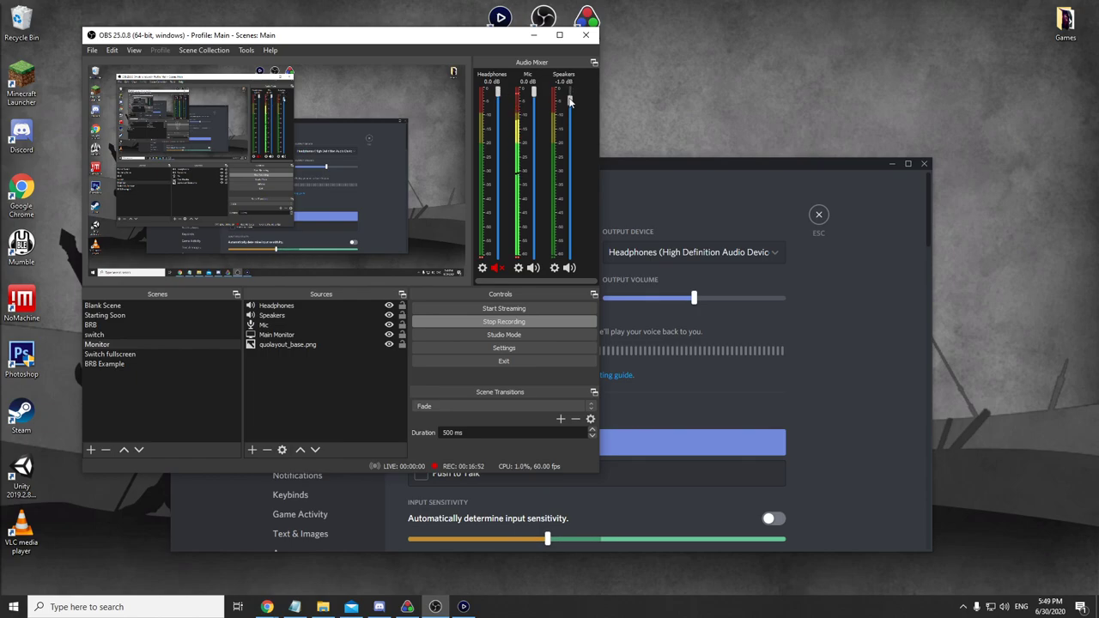
{"action": "left_click_drag", "start_coordinate": [570, 102], "coordinate": [581, 163]}
{"action": "left_click_drag", "start_coordinate": [572, 113], "coordinate": [577, 107]}
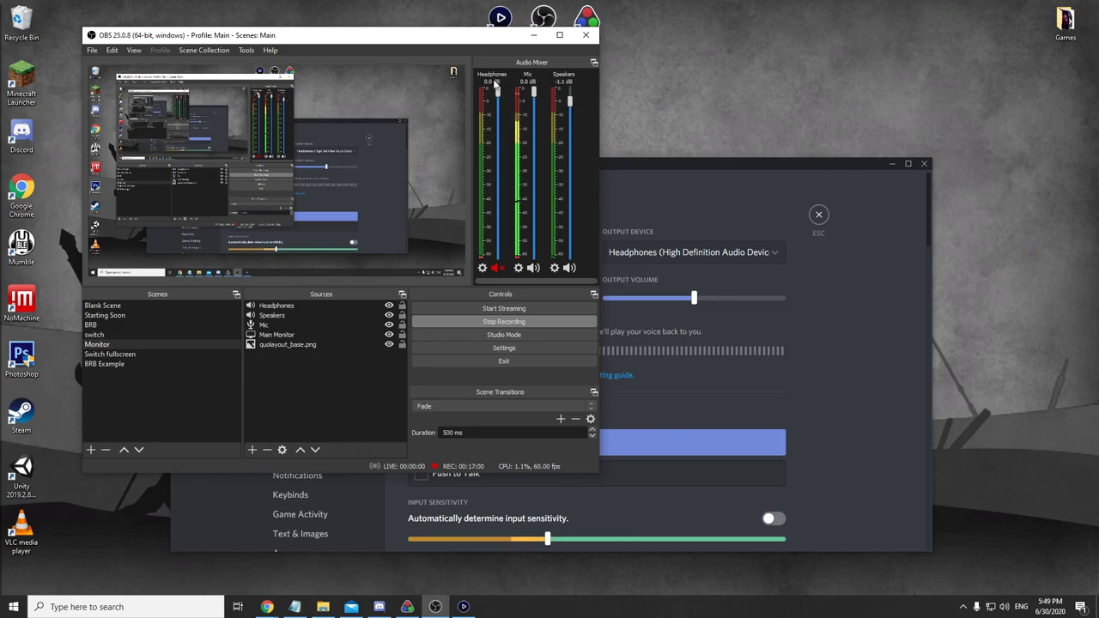
- Check the Advanced Audio Properties, opened from the Mic source, and close them
{"action": "left_click", "coordinate": [518, 269]}
{"action": "left_click", "coordinate": [568, 416]}
{"action": "left_click", "coordinate": [468, 210]}
{"action": "left_click", "coordinate": [455, 209]}
- Switch to Discord to check its voice input and output devices again, and minimize it
{"action": "left_click", "coordinate": [630, 342]}
{"action": "left_click_drag", "start_coordinate": [724, 164], "coordinate": [780, 155]}
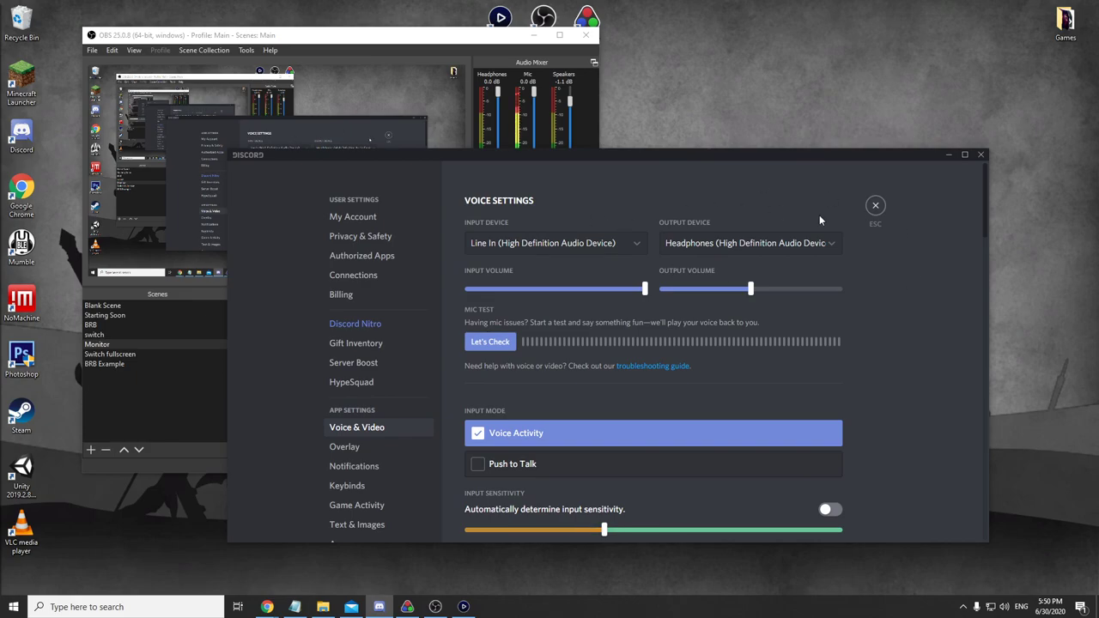
{"action": "left_click", "coordinate": [948, 155]}
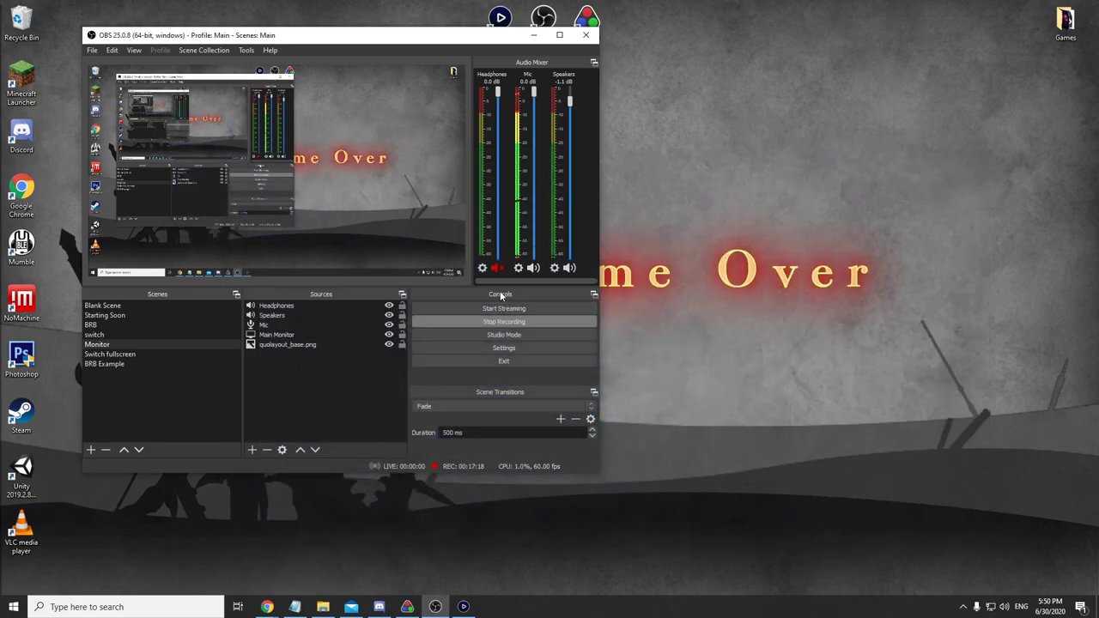
- Open Windows' App volume and device preferences from the Sound settings and examine the output and input devices for each app
{"action": "left_click", "coordinate": [1005, 608]}
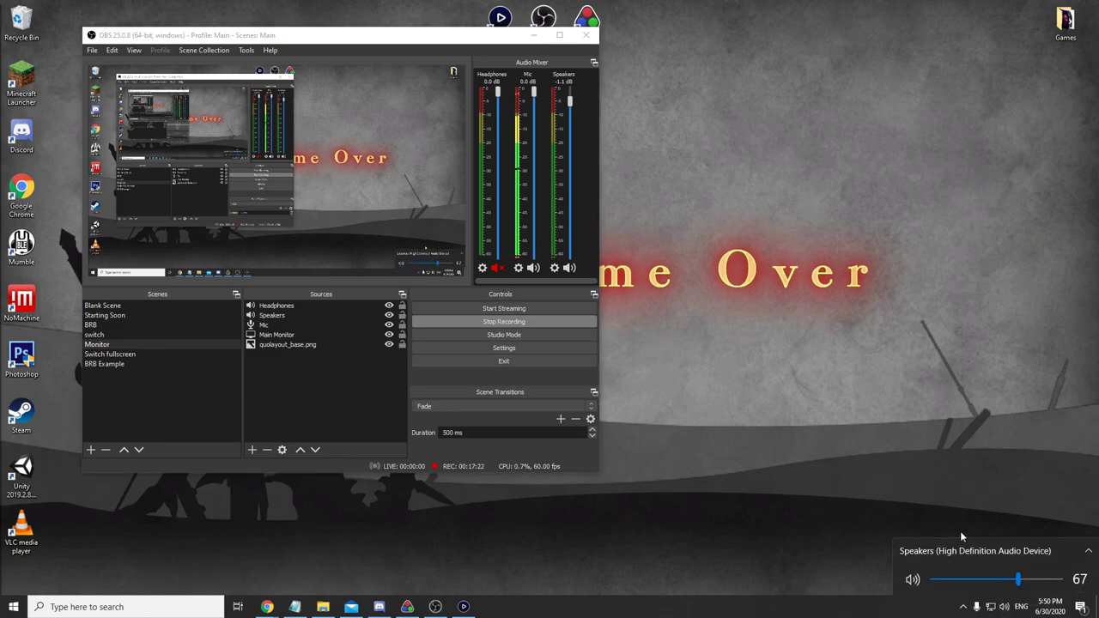
{"action": "left_click", "coordinate": [947, 500]}
{"action": "right_click", "coordinate": [1004, 608]}
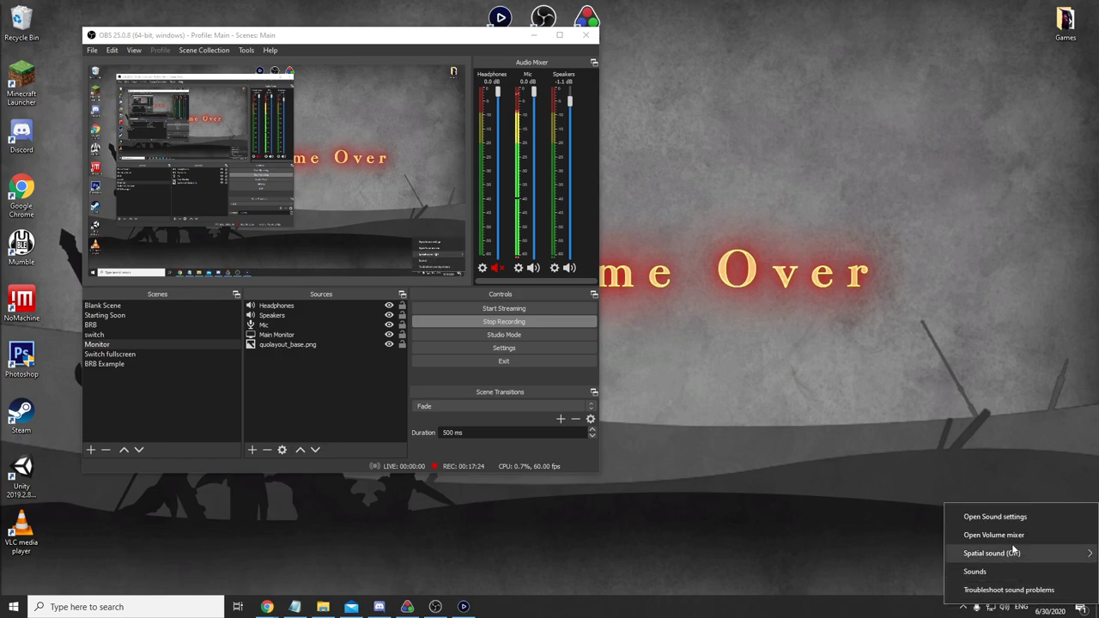
{"action": "left_click", "coordinate": [994, 516]}
{"action": "scroll", "coordinate": [513, 353], "scroll_direction": "down", "scroll_amount": 2}
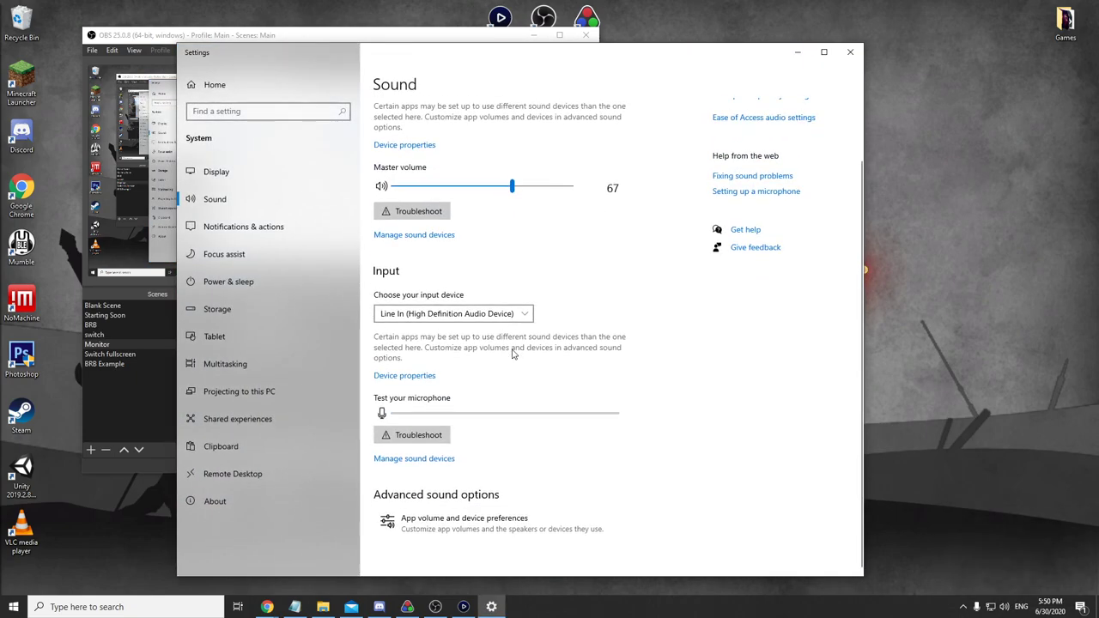
{"action": "left_click", "coordinate": [503, 526]}
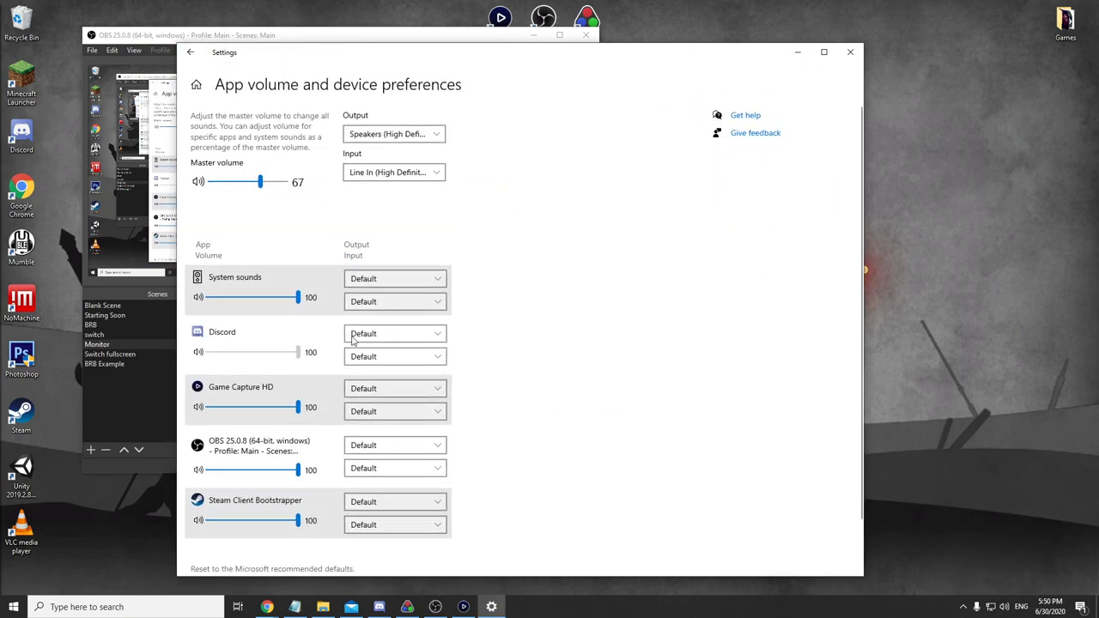
{"action": "scroll", "coordinate": [593, 318], "scroll_direction": "down", "scroll_amount": 2}
{"action": "scroll", "coordinate": [533, 369], "scroll_direction": "up", "scroll_amount": 2}
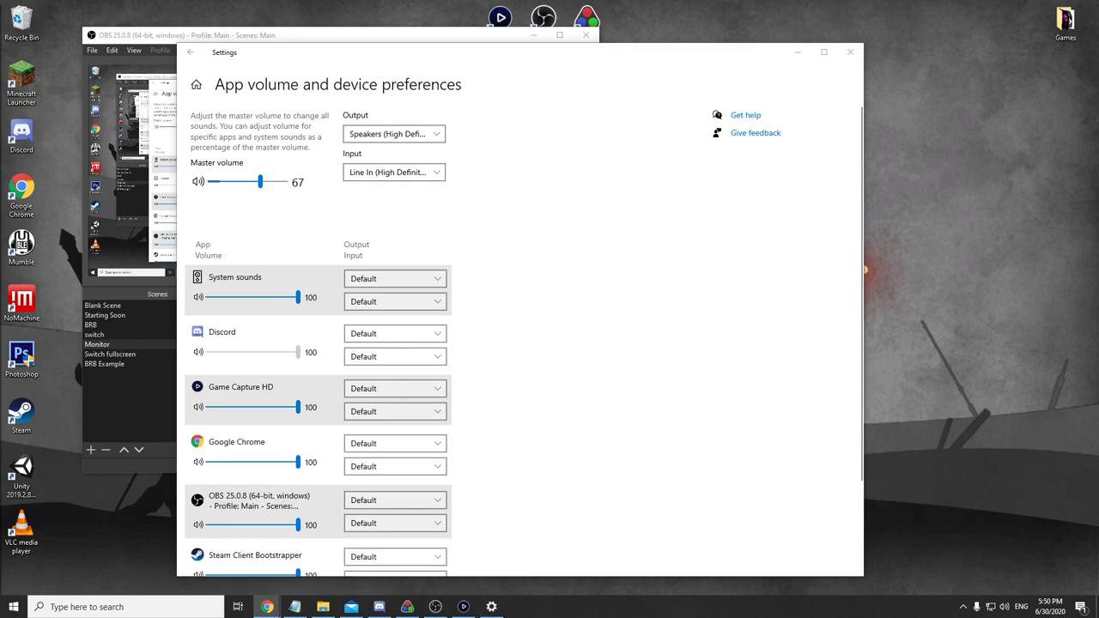
{"action": "scroll", "coordinate": [539, 335], "scroll_direction": "down", "scroll_amount": 3}
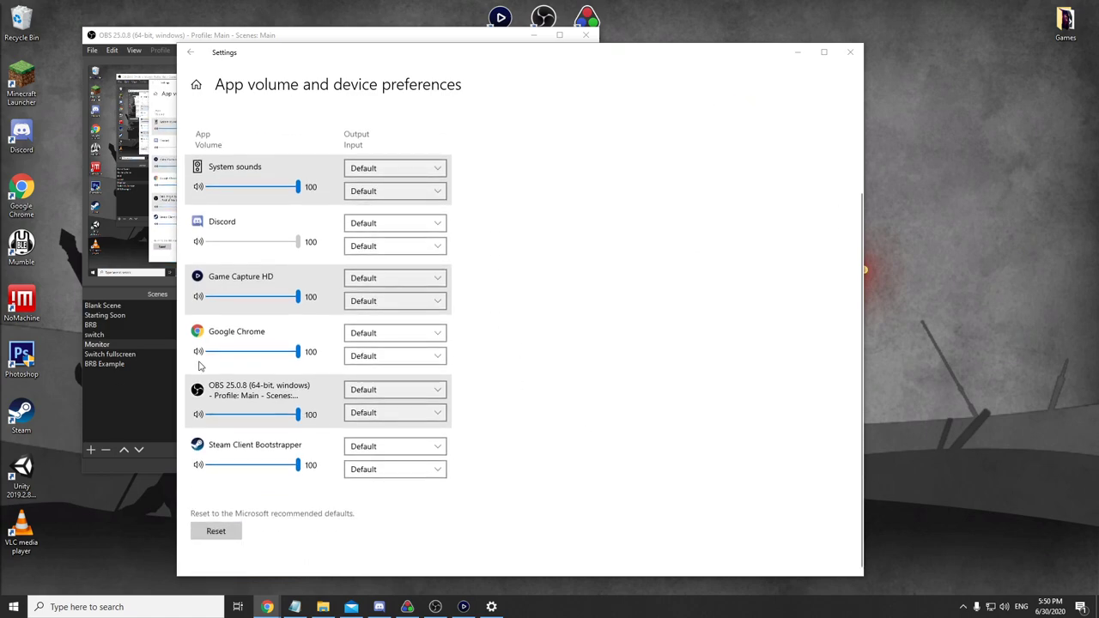
- Glance at the OBS audio mixer, return to Settings and examine the output and input device choices for Google Chrome
{"action": "left_click", "coordinate": [163, 34]}
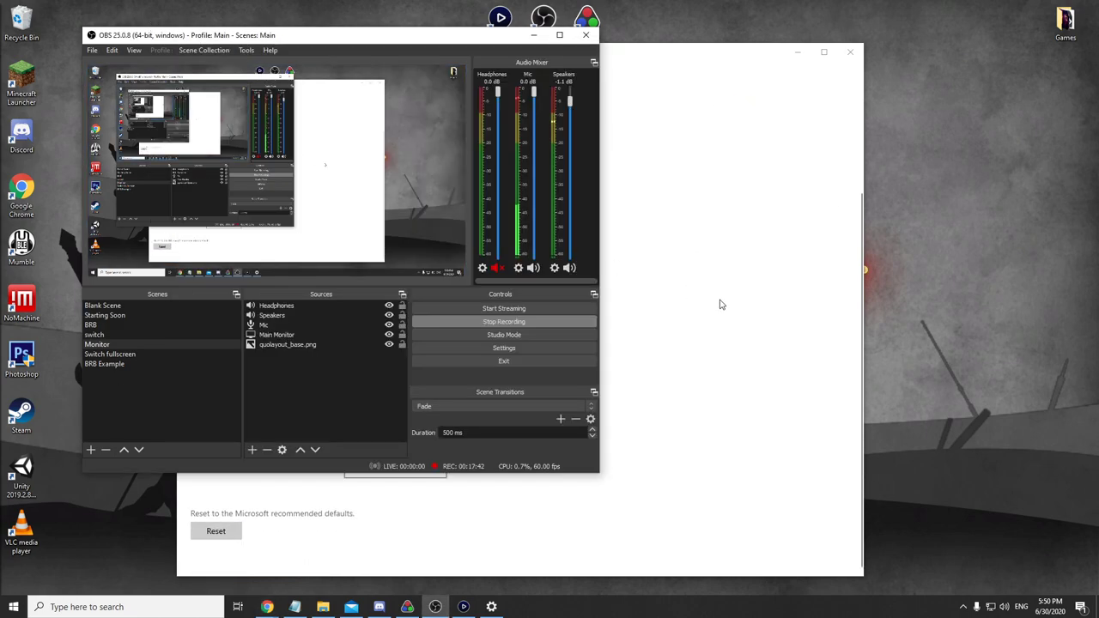
{"action": "left_click", "coordinate": [751, 314]}
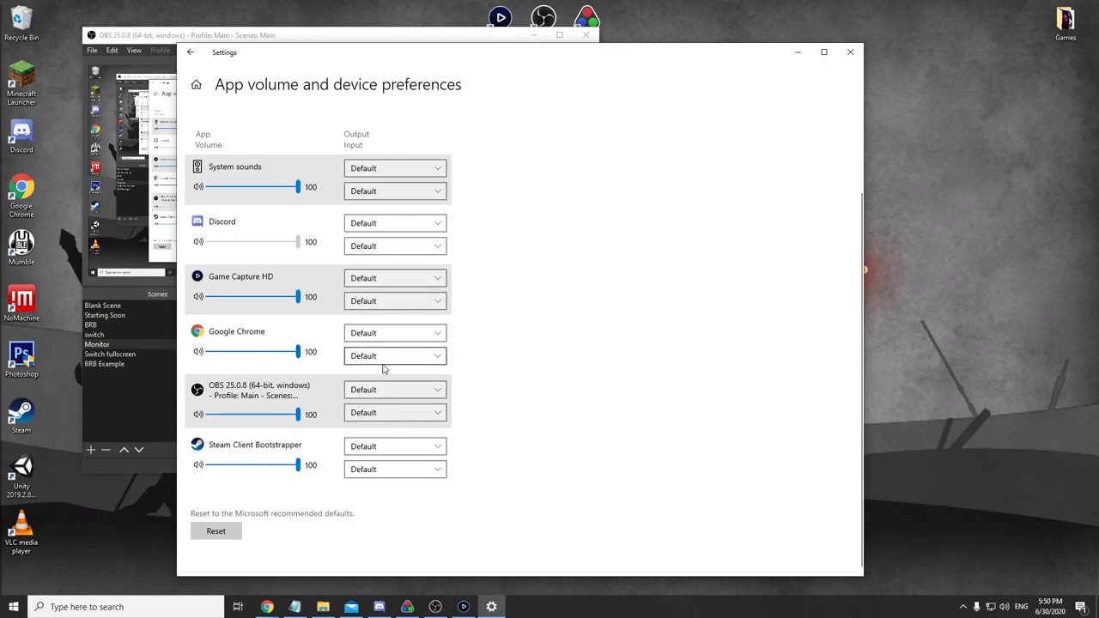
{"action": "left_click", "coordinate": [386, 335]}
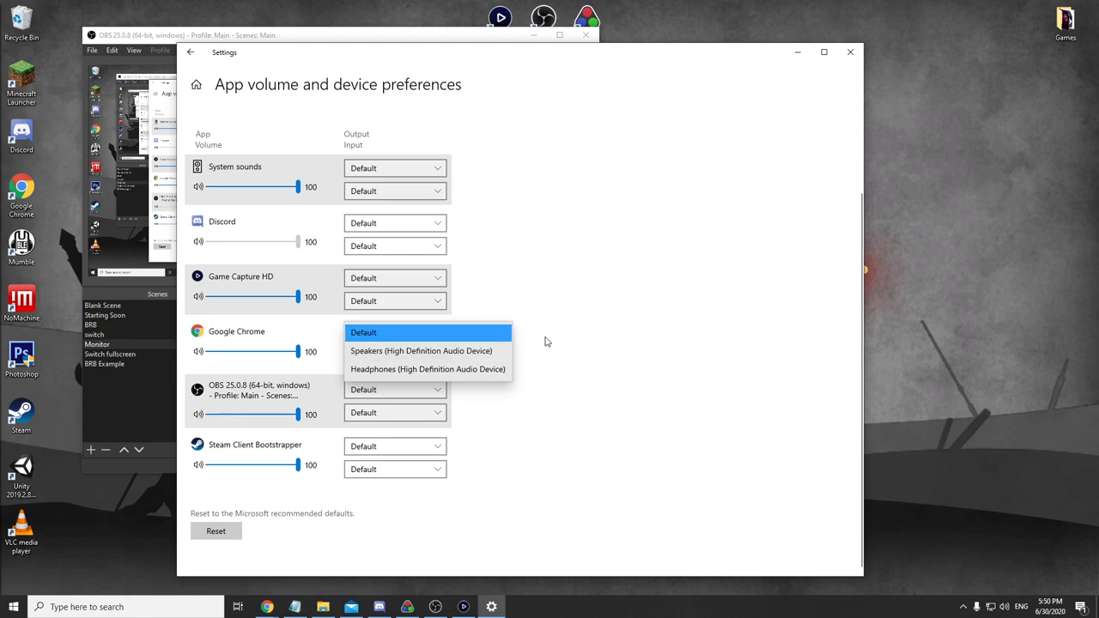
{"action": "left_click", "coordinate": [591, 347]}
{"action": "left_click", "coordinate": [354, 356]}
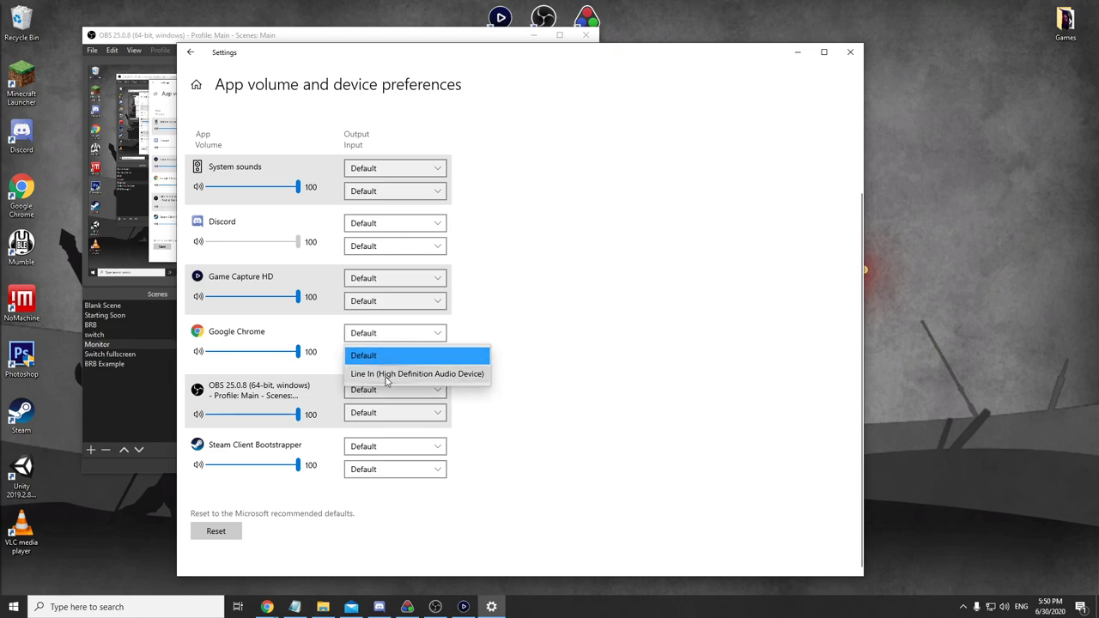
{"action": "left_click", "coordinate": [437, 357]}
- Examine the device choices for System sounds and Discord in the app preferences, and close the Settings window
{"action": "scroll", "coordinate": [523, 326], "scroll_direction": "up", "scroll_amount": 3}
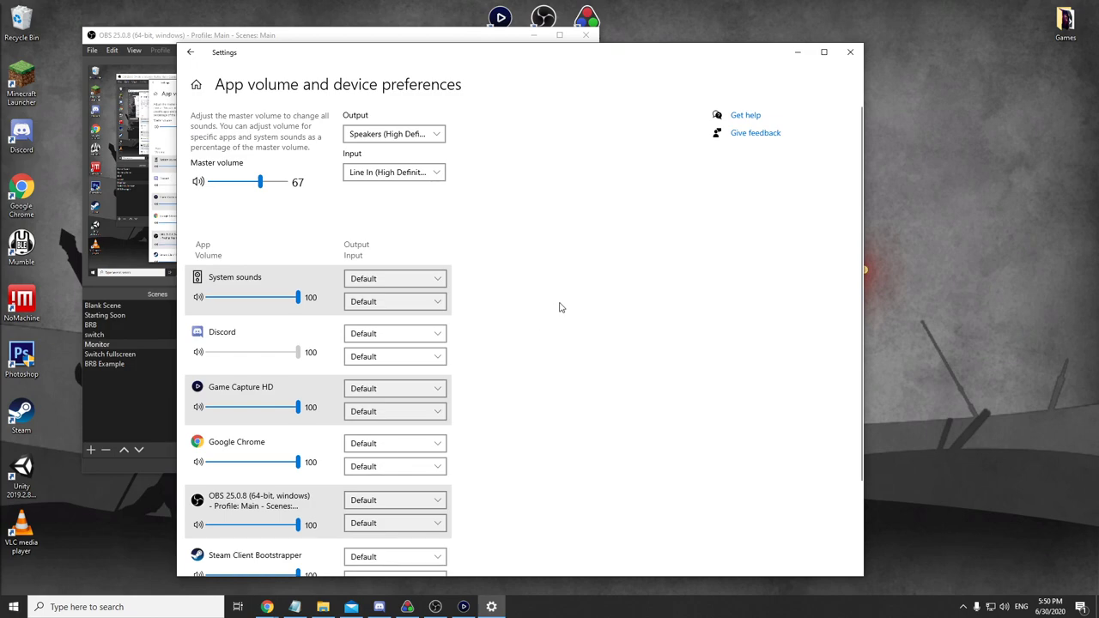
{"action": "left_click", "coordinate": [401, 311]}
{"action": "left_click", "coordinate": [383, 307]}
{"action": "left_click", "coordinate": [406, 351]}
{"action": "left_click", "coordinate": [405, 357]}
{"action": "left_click", "coordinate": [412, 334]}
{"action": "left_click", "coordinate": [500, 326]}
{"action": "scroll", "coordinate": [295, 298], "scroll_direction": "down", "scroll_amount": 3}
{"action": "left_click", "coordinate": [850, 51]}
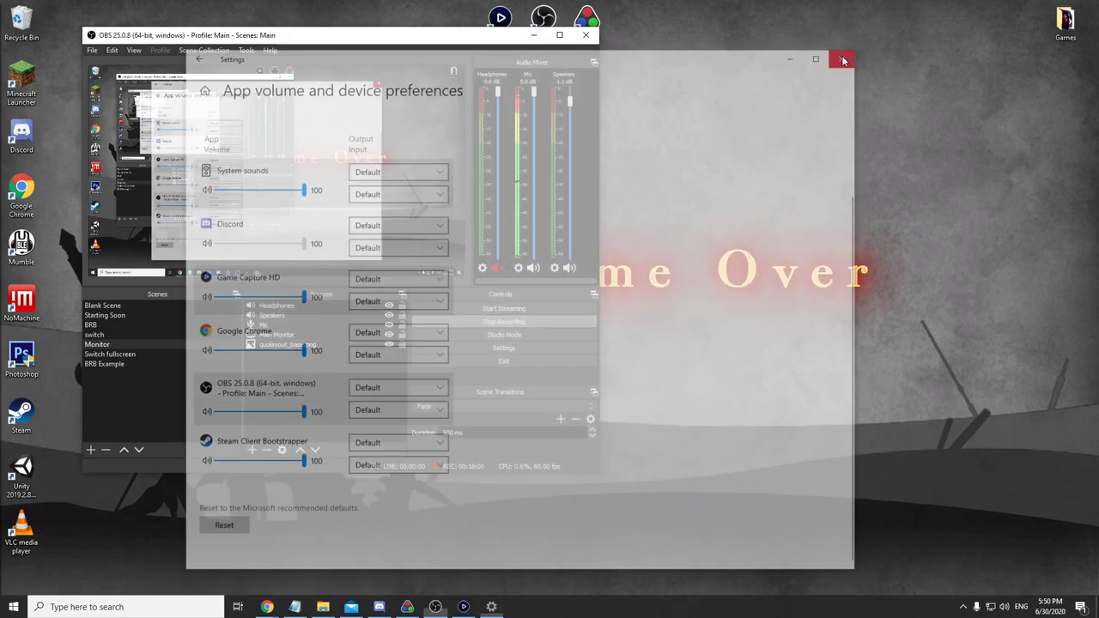
- Move the OBS window to the desktop's upper-right corner with the Audio Mixer docked between Sources and Controls, and activate the Switch fullscreen scene
{"action": "left_click_drag", "start_coordinate": [314, 39], "coordinate": [567, 78]}
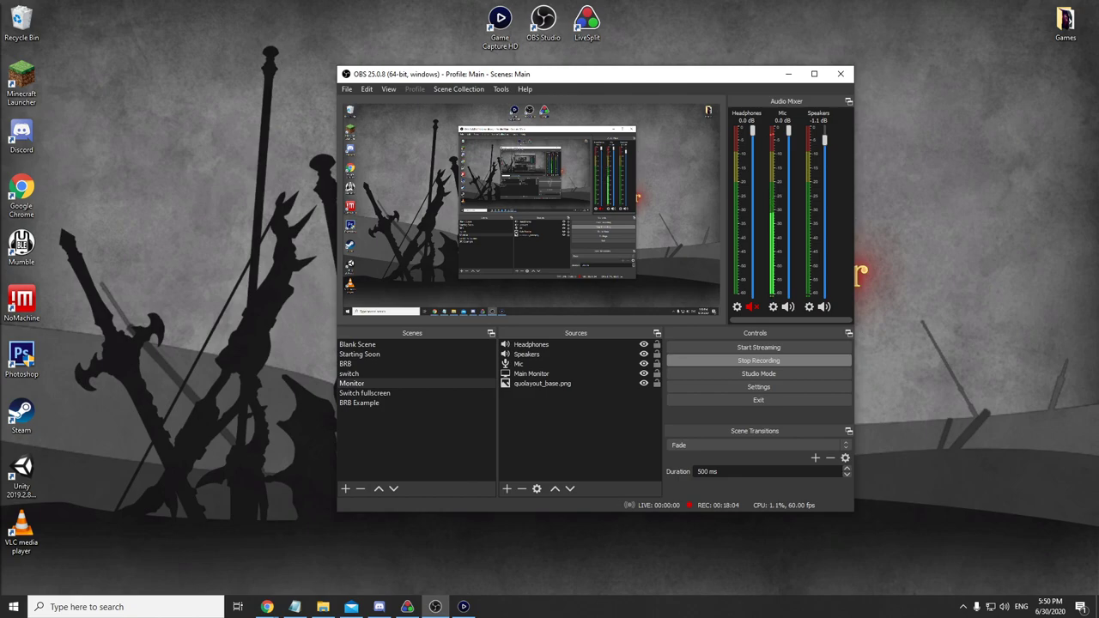
{"action": "left_click_drag", "start_coordinate": [787, 100], "coordinate": [643, 337]}
{"action": "left_click_drag", "start_coordinate": [597, 74], "coordinate": [842, 8]}
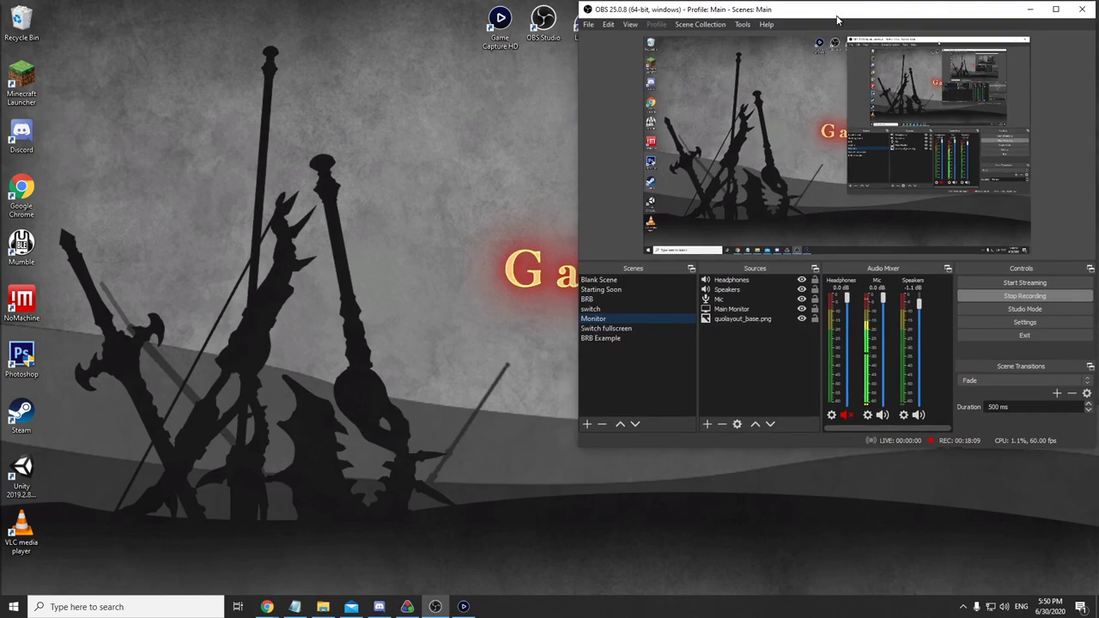
{"action": "left_click", "coordinate": [633, 329]}
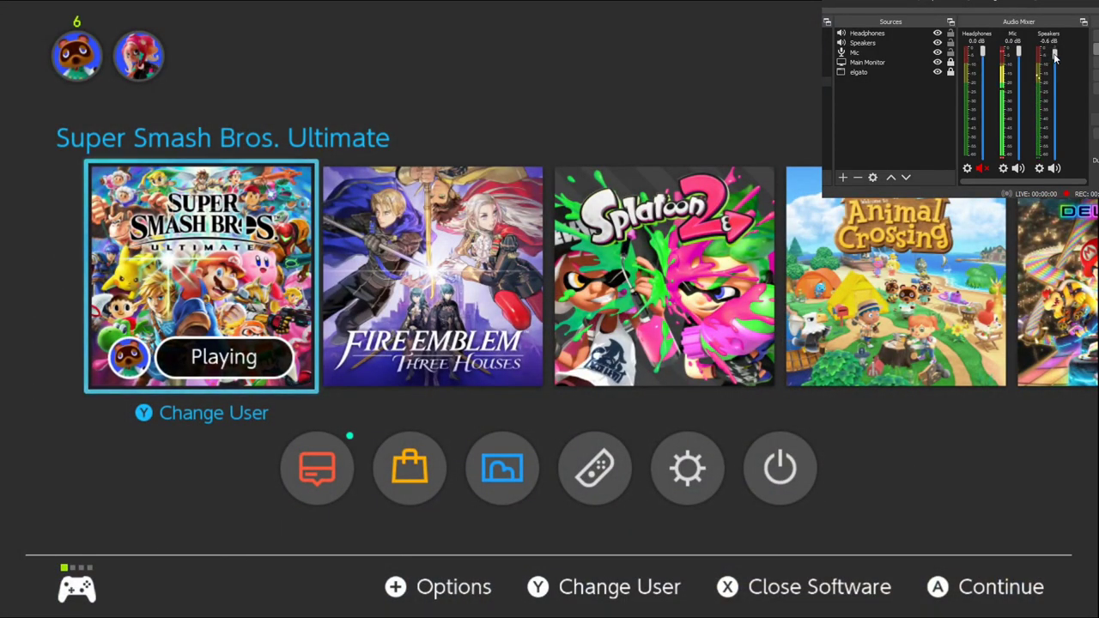
- Check the Audio Monitoring options of the Speakers and Mic sources in Advanced Audio Properties, and close the dialog
{"action": "left_click", "coordinate": [1038, 170]}
{"action": "key", "text": "Escape"}
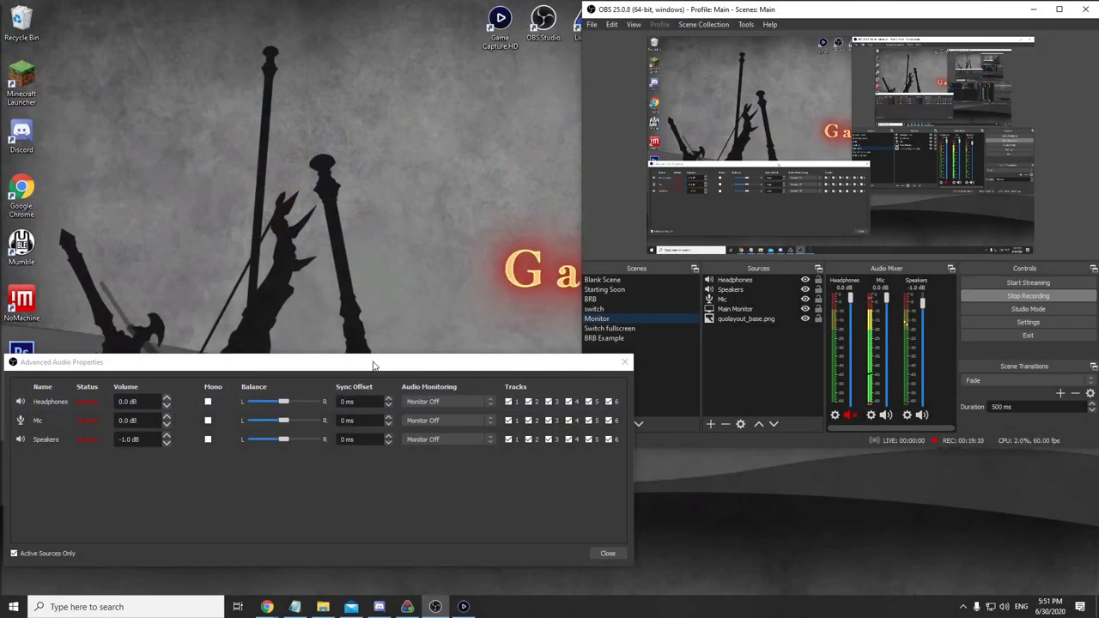
{"action": "left_click_drag", "start_coordinate": [374, 366], "coordinate": [511, 188]}
{"action": "left_click", "coordinate": [584, 257]}
{"action": "left_click", "coordinate": [574, 239]}
{"action": "left_click", "coordinate": [574, 247]}
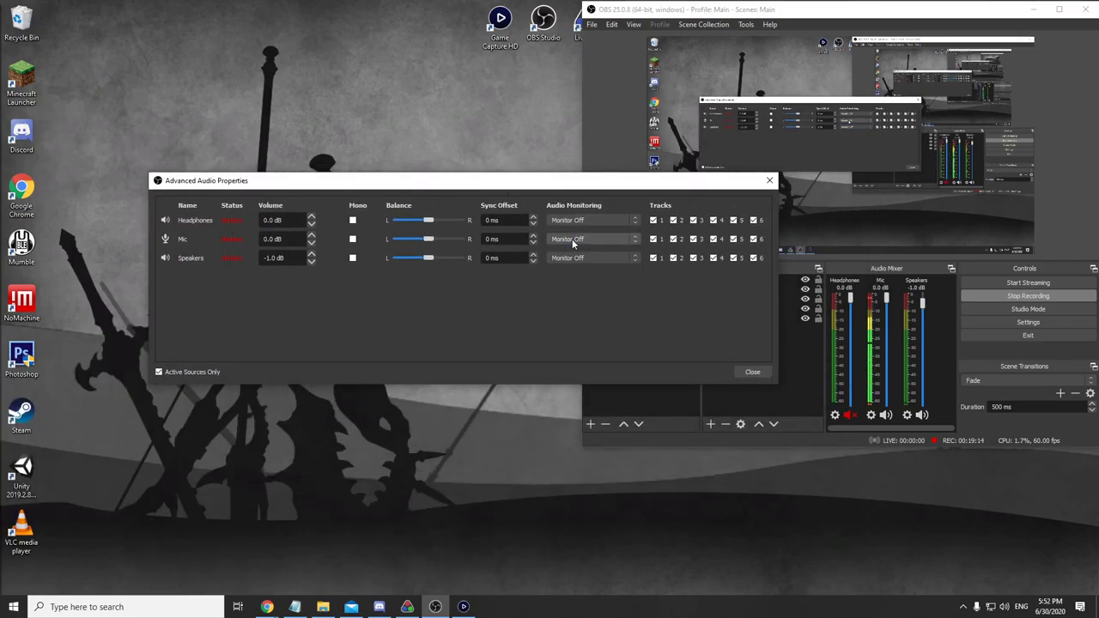
{"action": "left_click", "coordinate": [752, 372]}
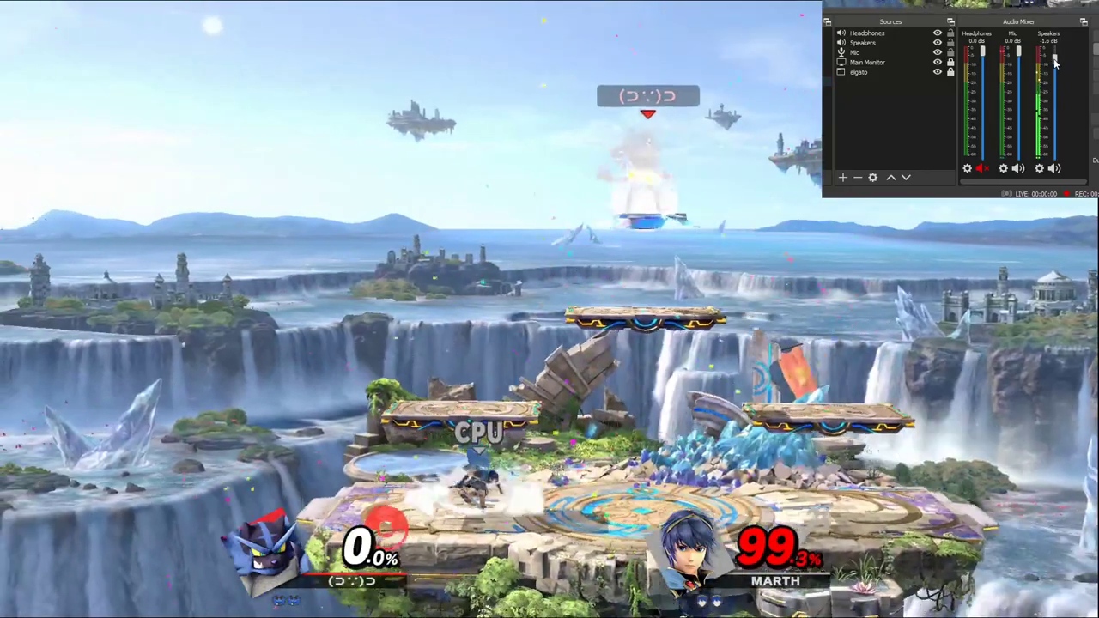
- Lower the Speakers volume fader to about -2.5 dB while the game audio plays
{"action": "left_click_drag", "start_coordinate": [1054, 56], "coordinate": [1056, 67]}
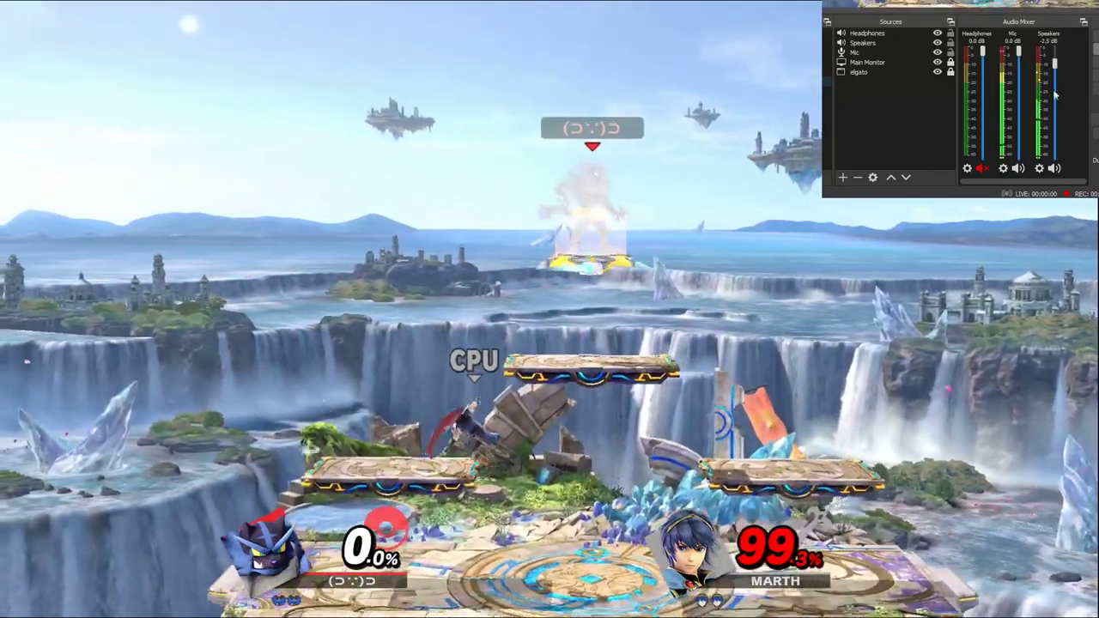